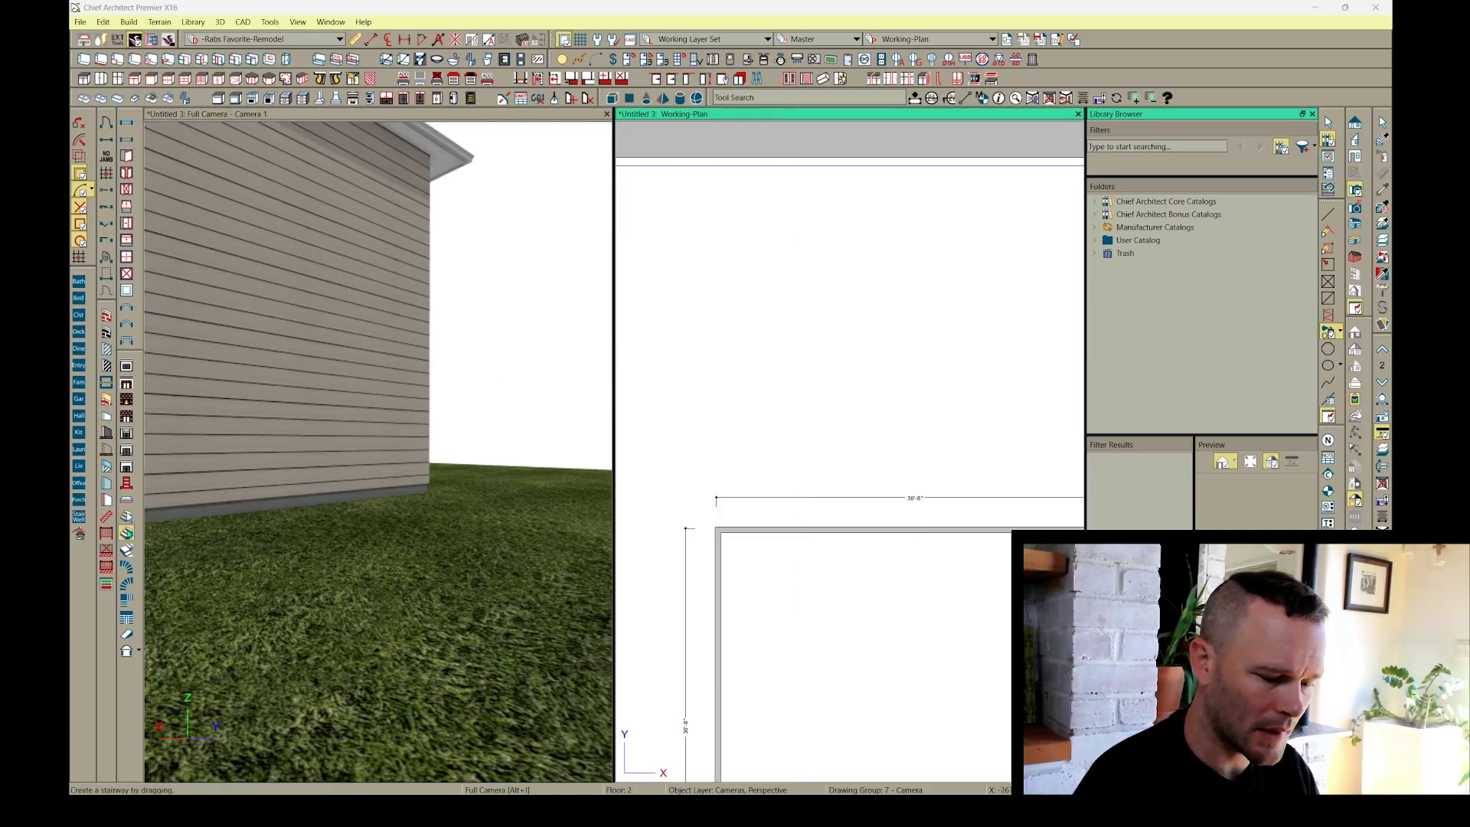
# Switch to Draw Stairs mode and bring up the Edit menu.
pyautogui.click(128, 536)
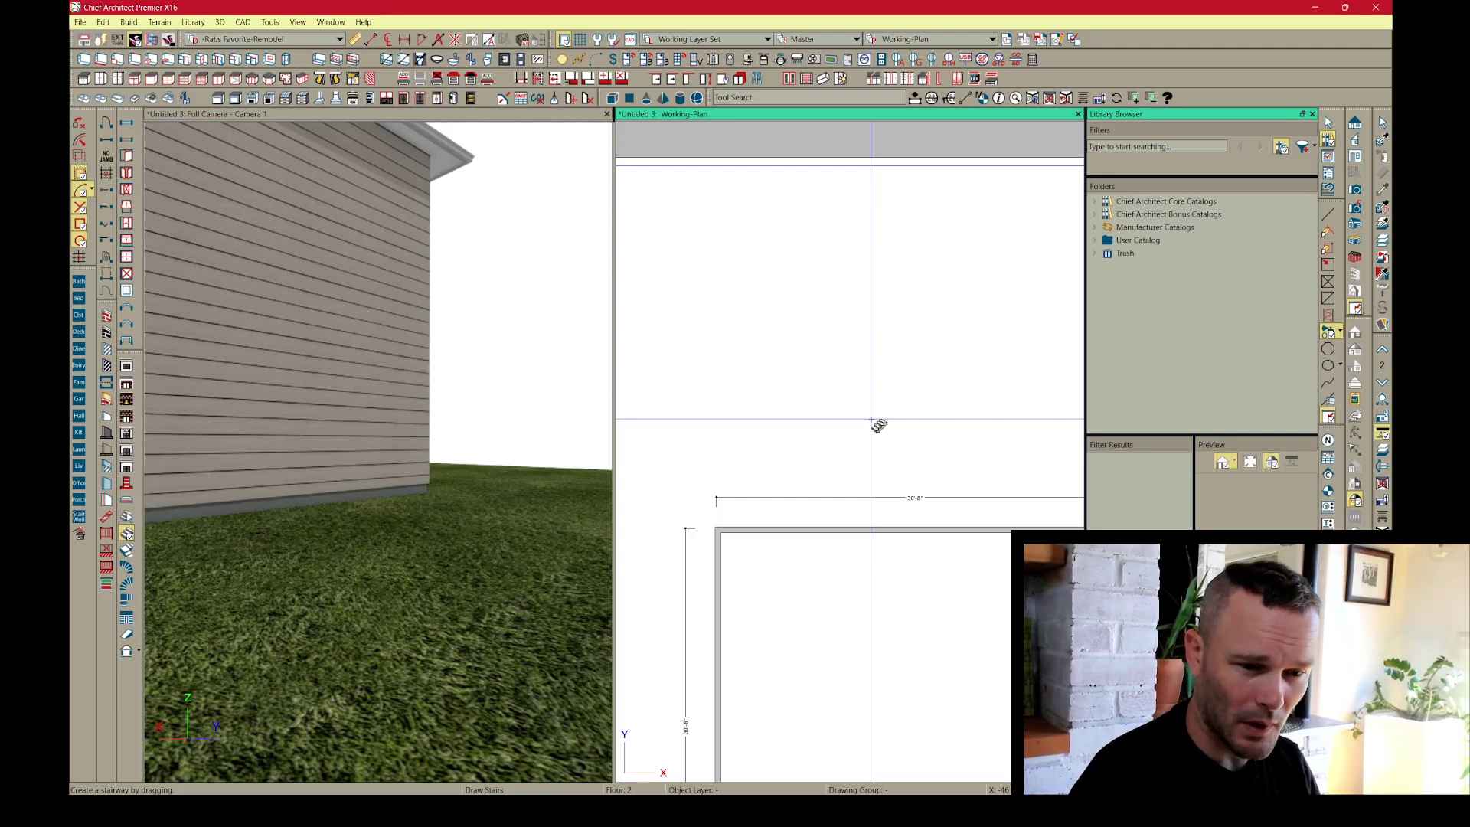
pyautogui.click(107, 23)
# Set the Edit Behavior to Move.
pyautogui.moveTo(186, 222)
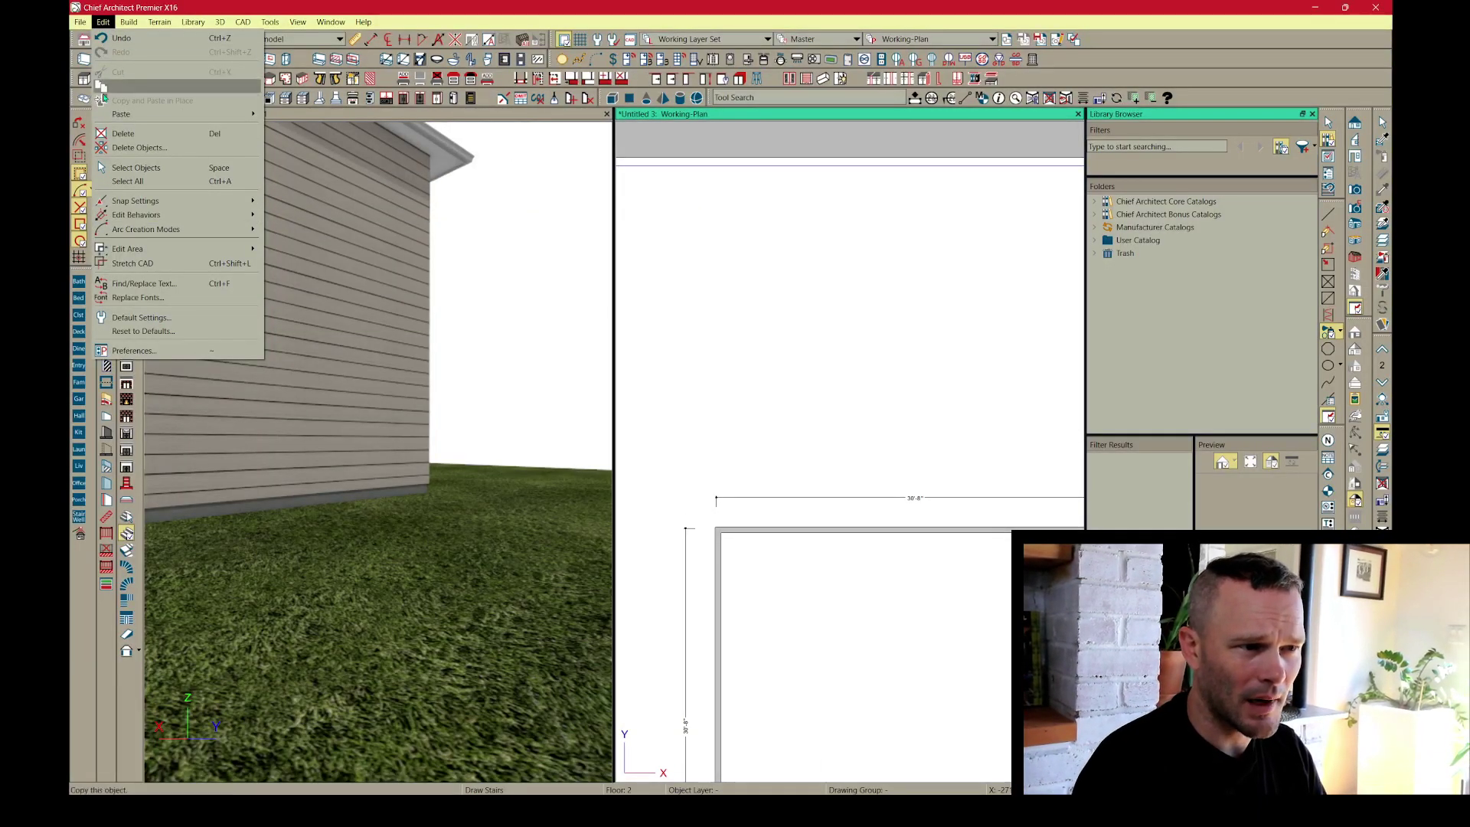
pyautogui.moveTo(229, 216)
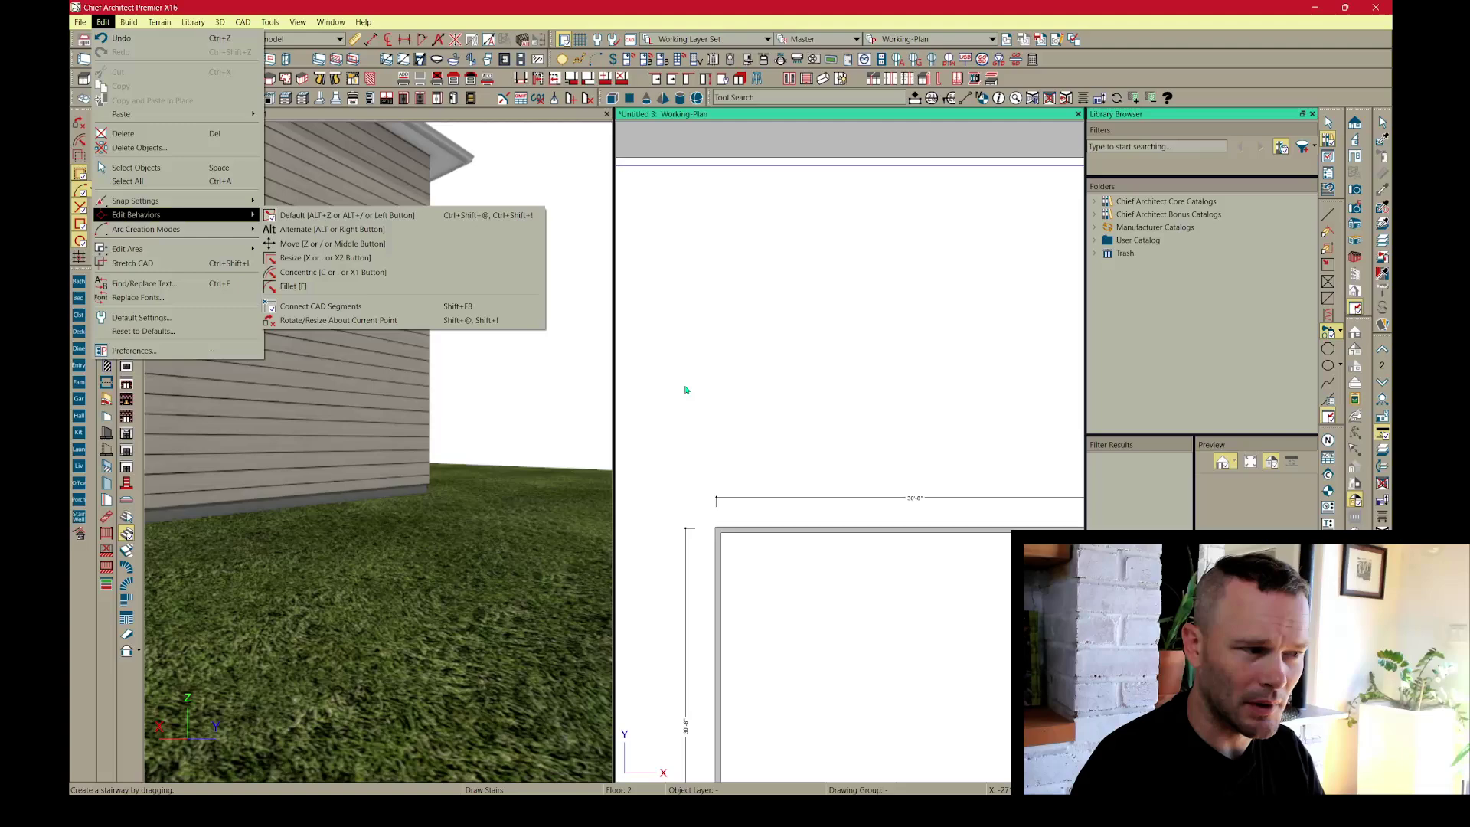
pyautogui.click(873, 451)
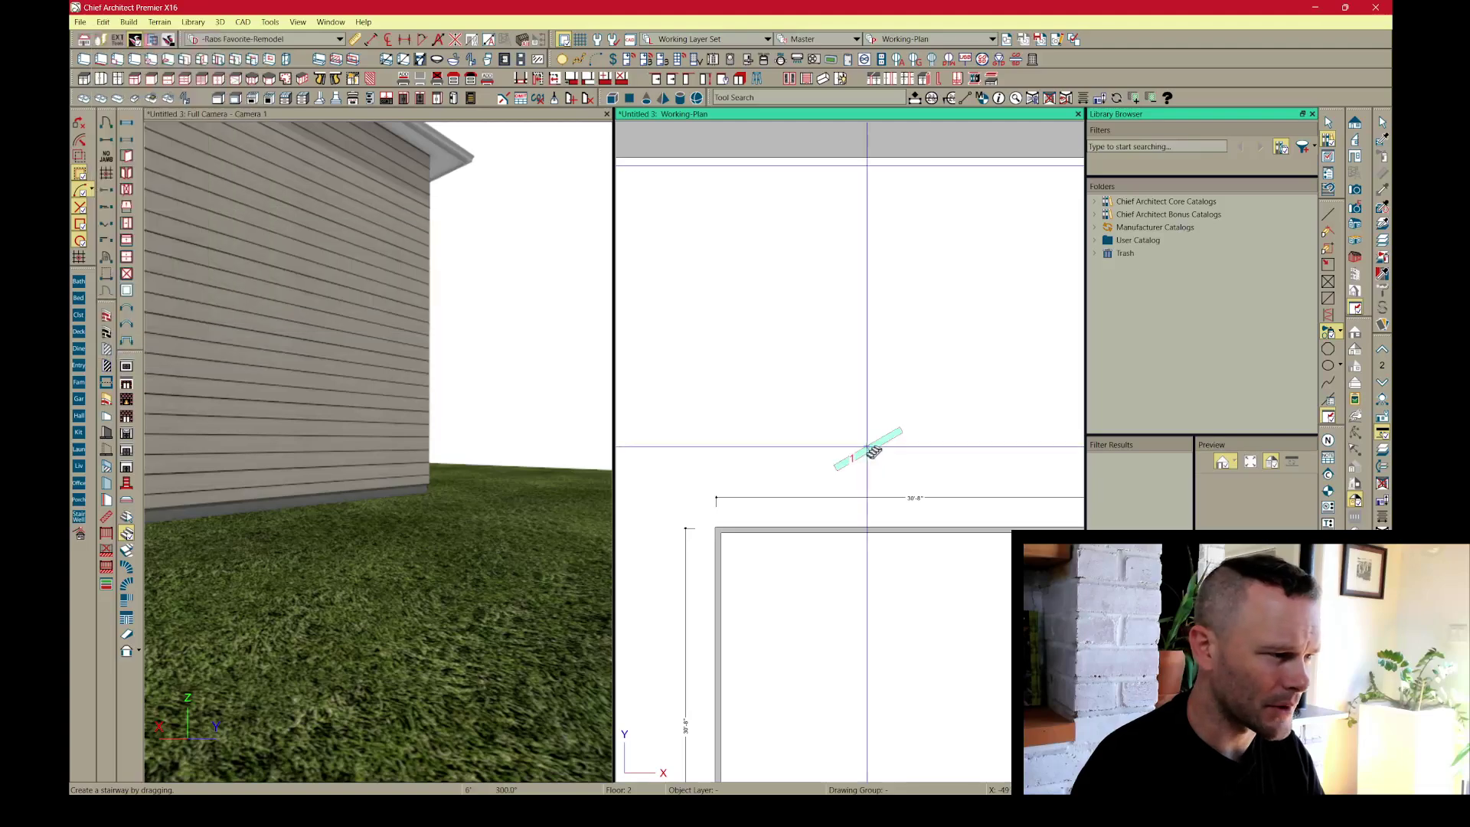
# Replace a misplaced stair with a straight stair drawn upward from the house wall.
pyautogui.click(873, 439)
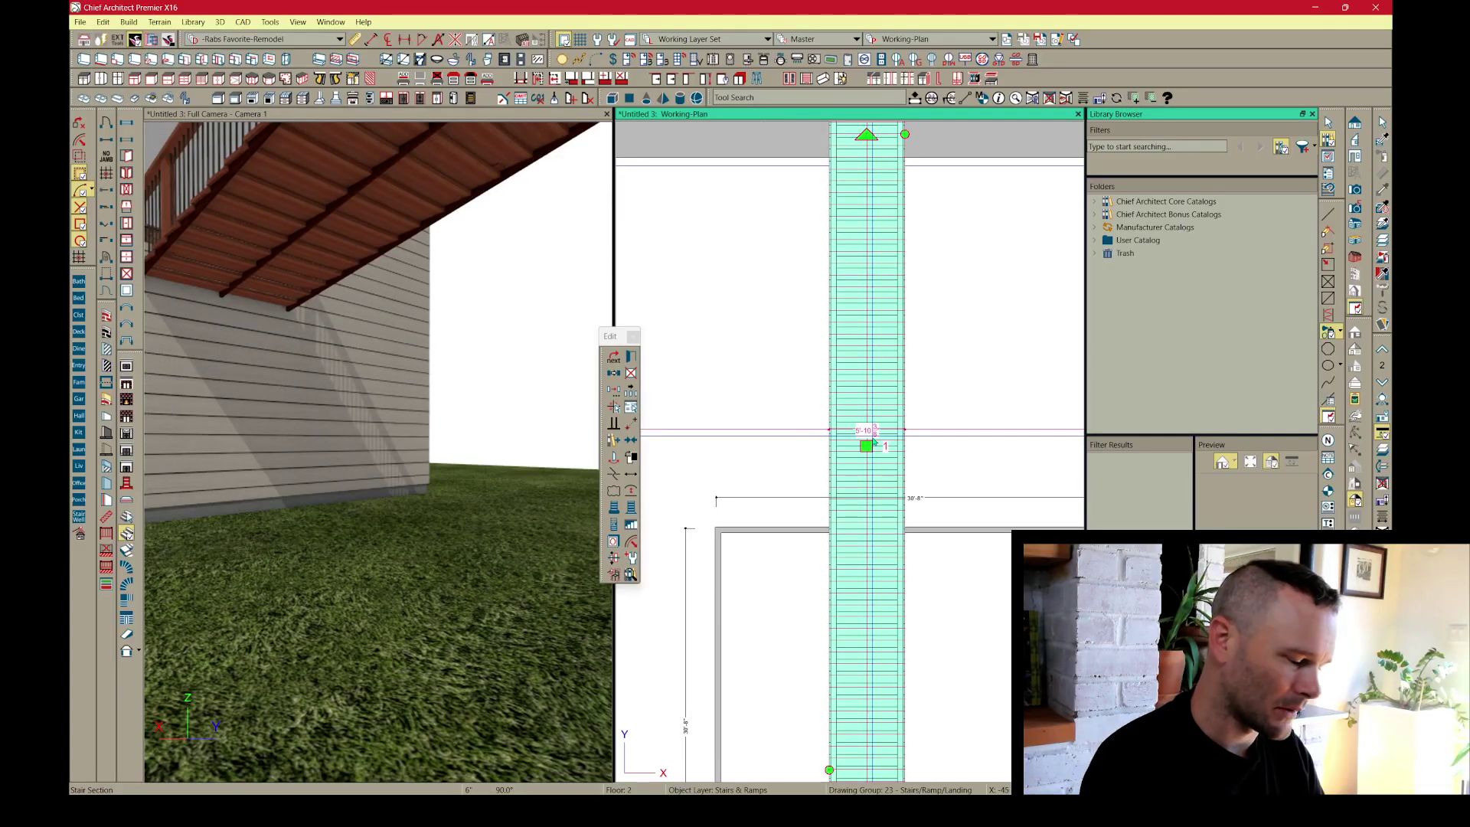
pyautogui.press('Delete')
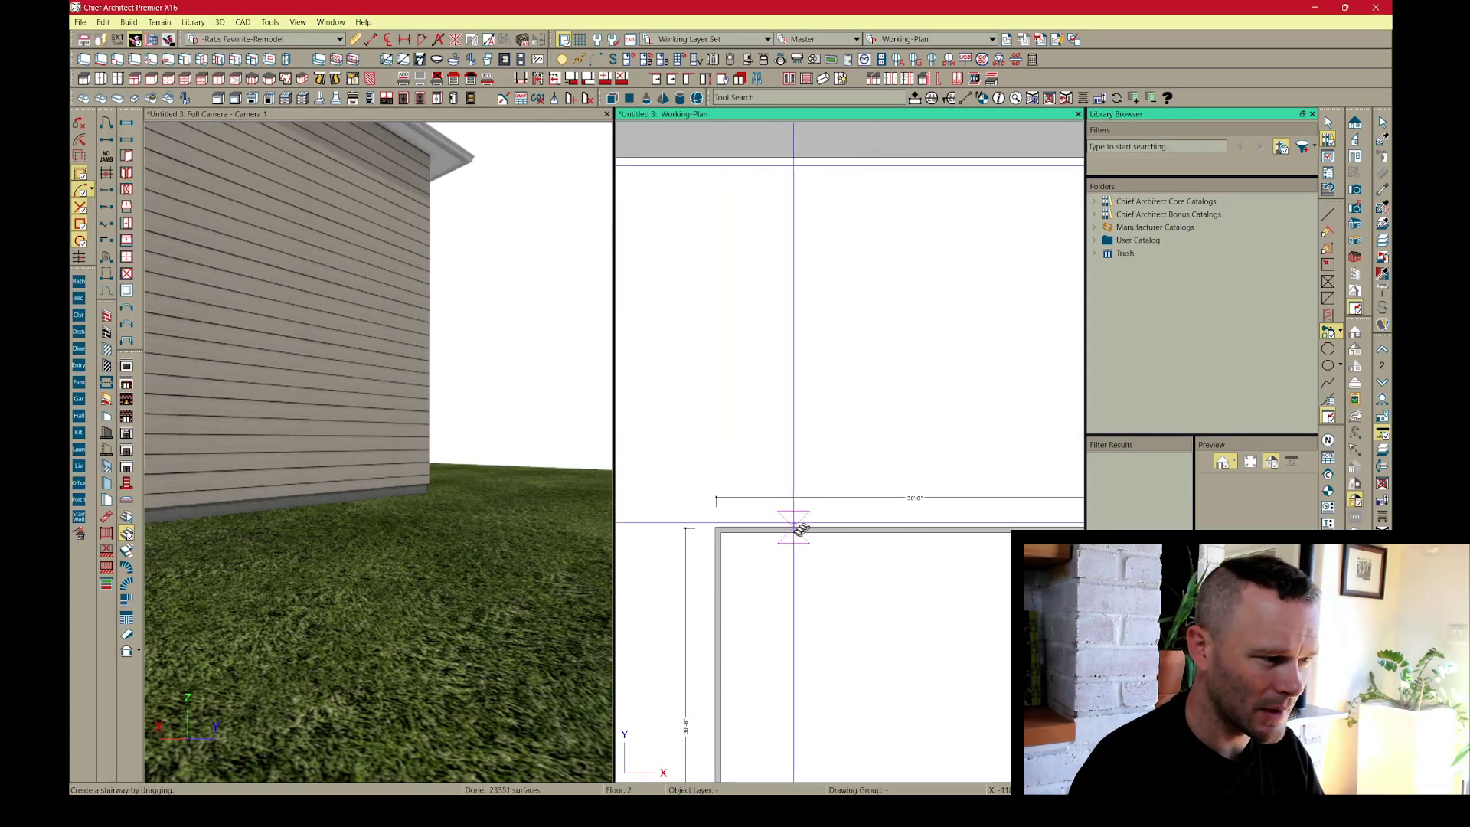
pyautogui.moveTo(793, 527); pyautogui.dragTo(798, 312)
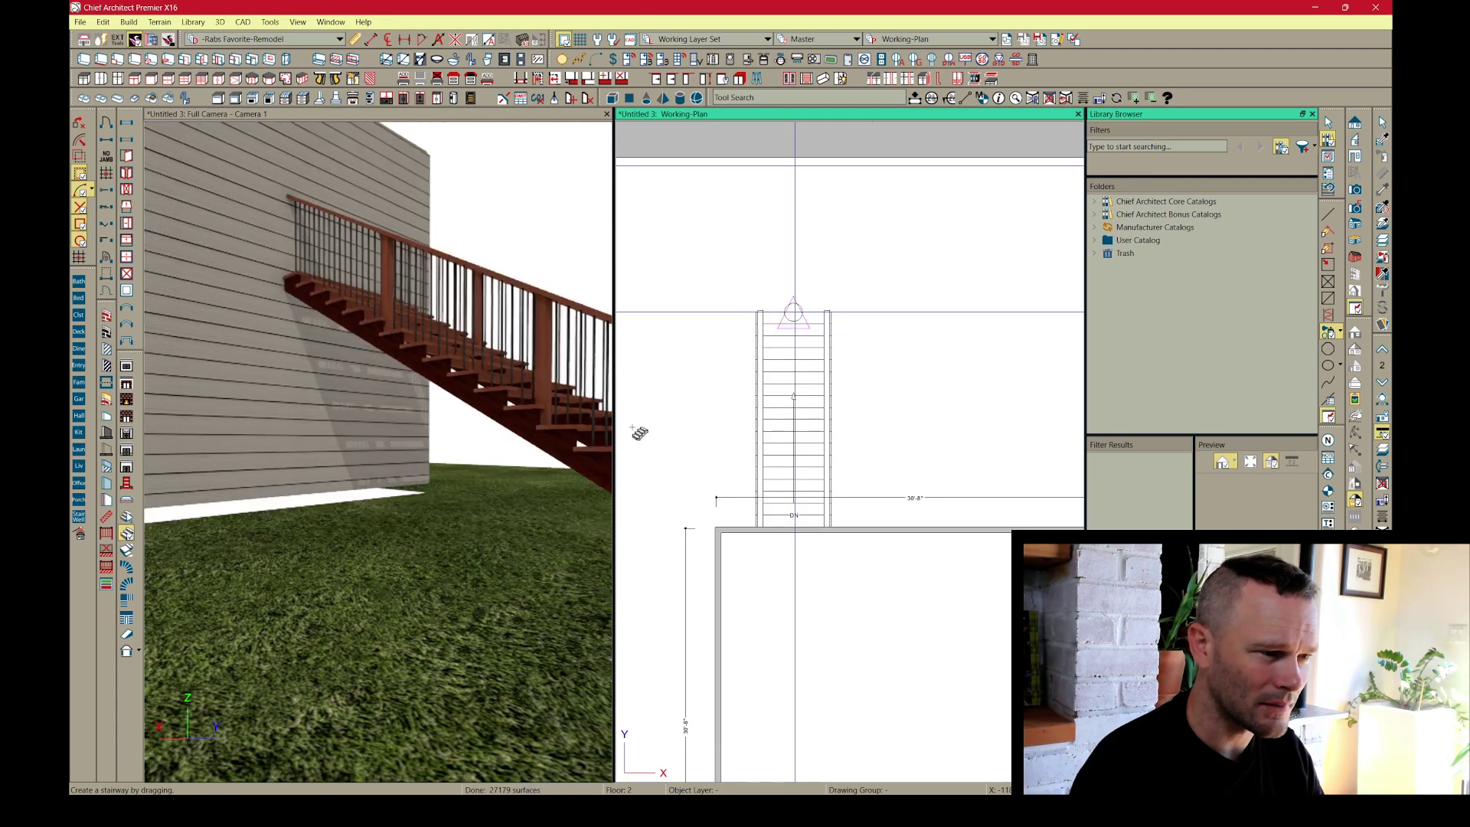
pyautogui.moveTo(368, 473); pyautogui.dragTo(459, 452)
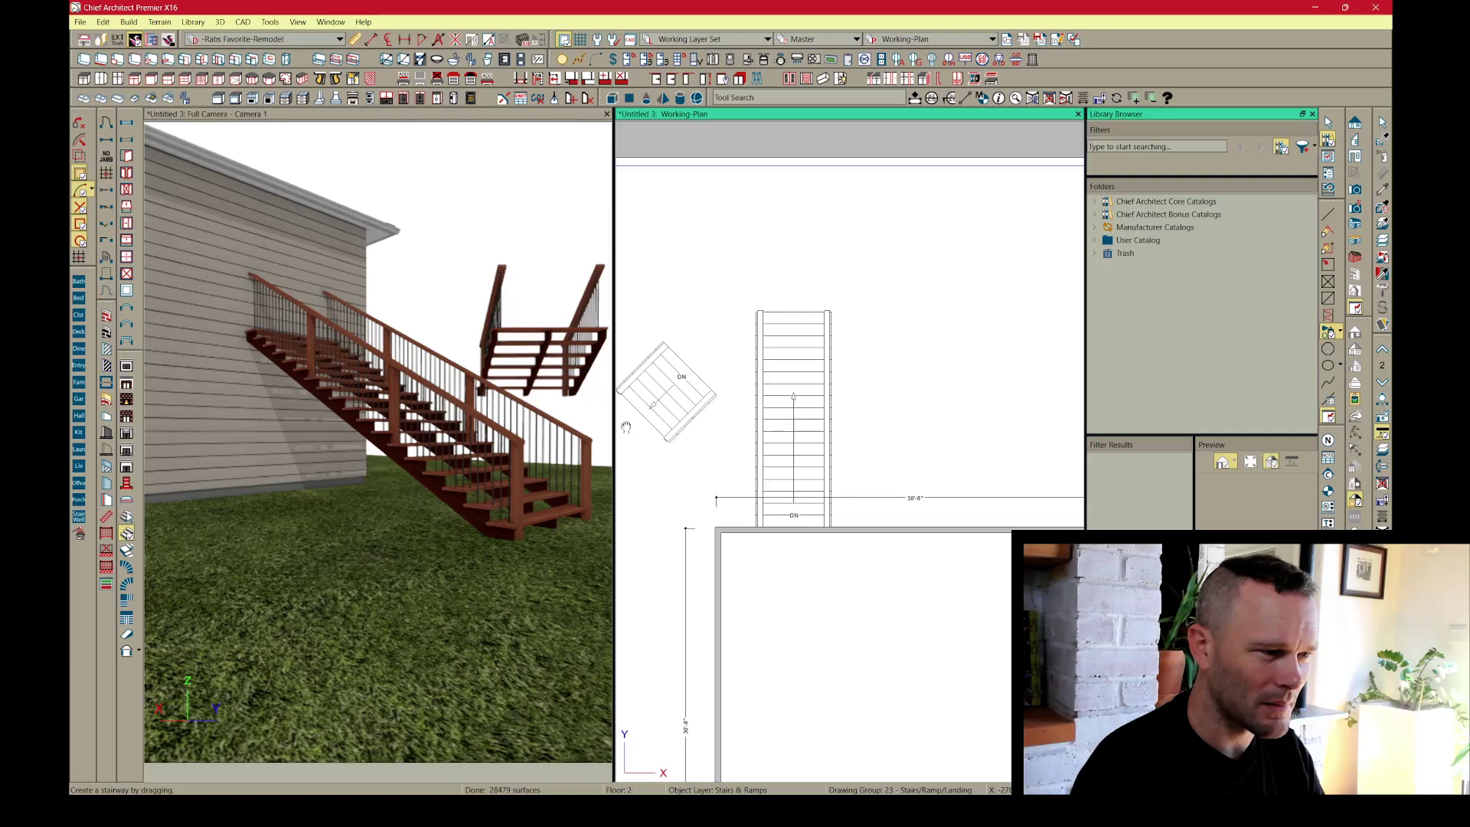
# Delete the stray rotated stair and select the main staircase.
pyautogui.click(667, 404)
pyautogui.press('Delete')
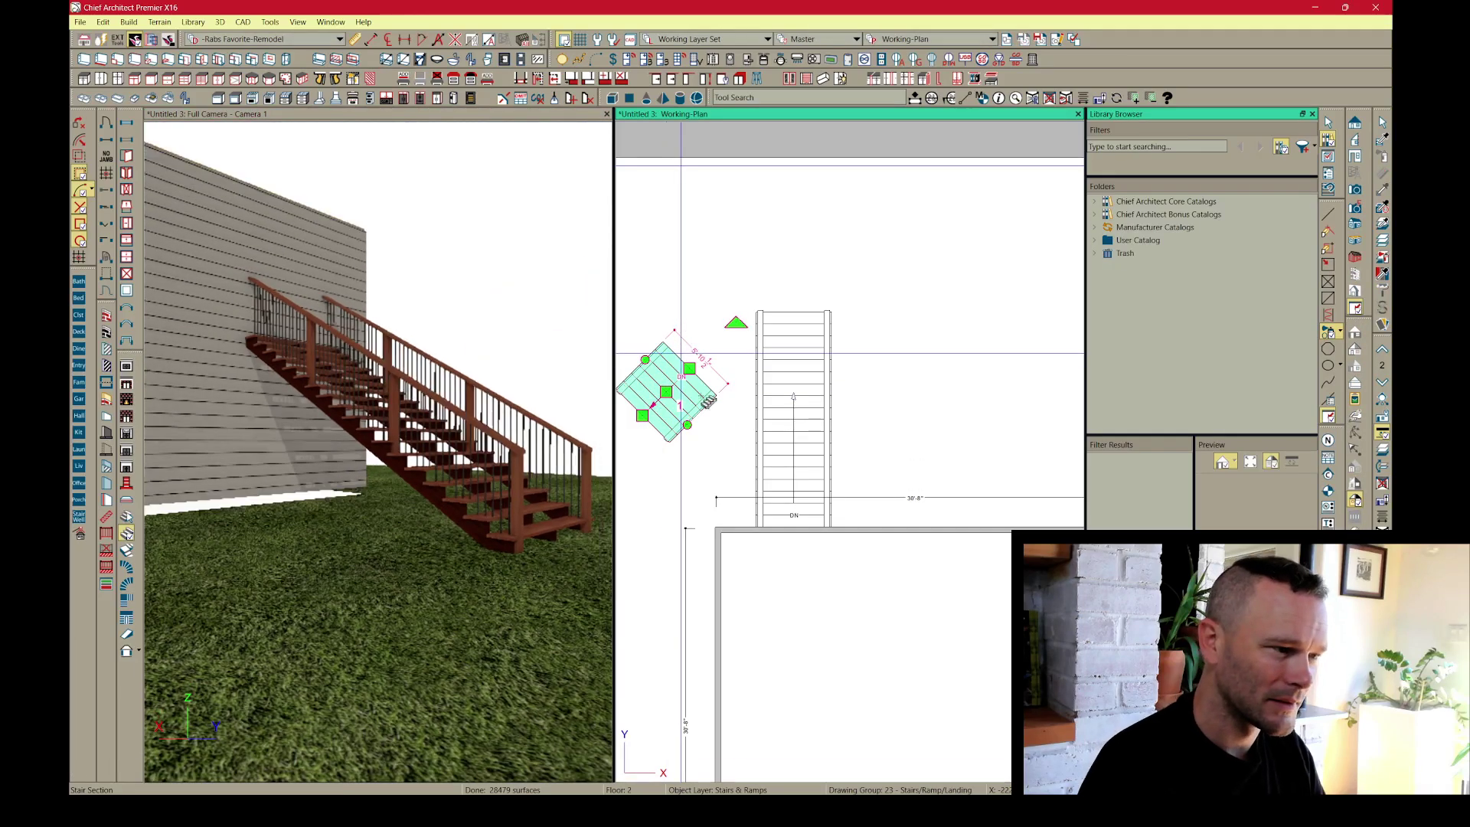
pyautogui.click(815, 343)
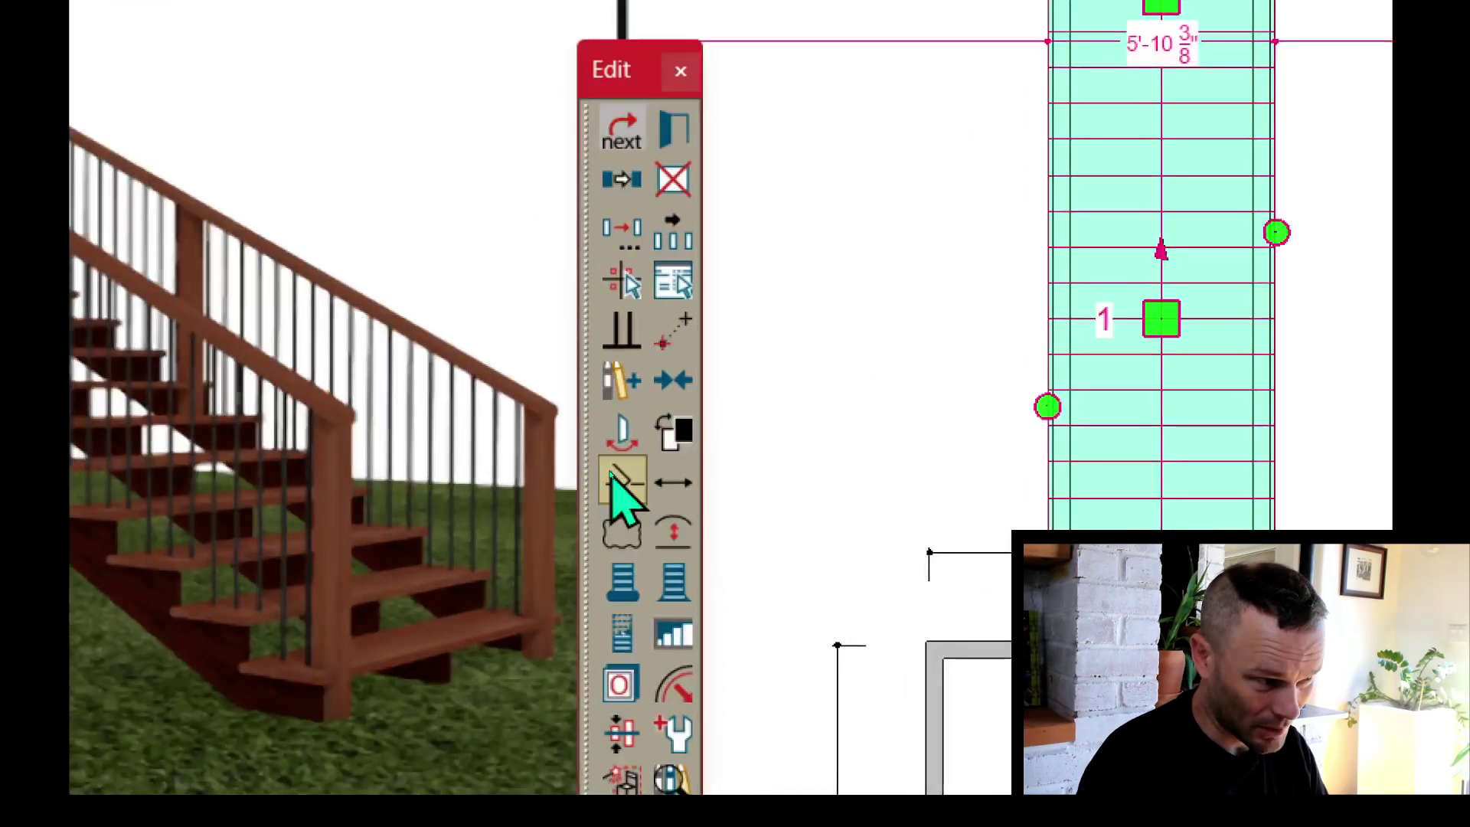
# Break the staircase into two sections near its top and select the short top section.
pyautogui.click(613, 473)
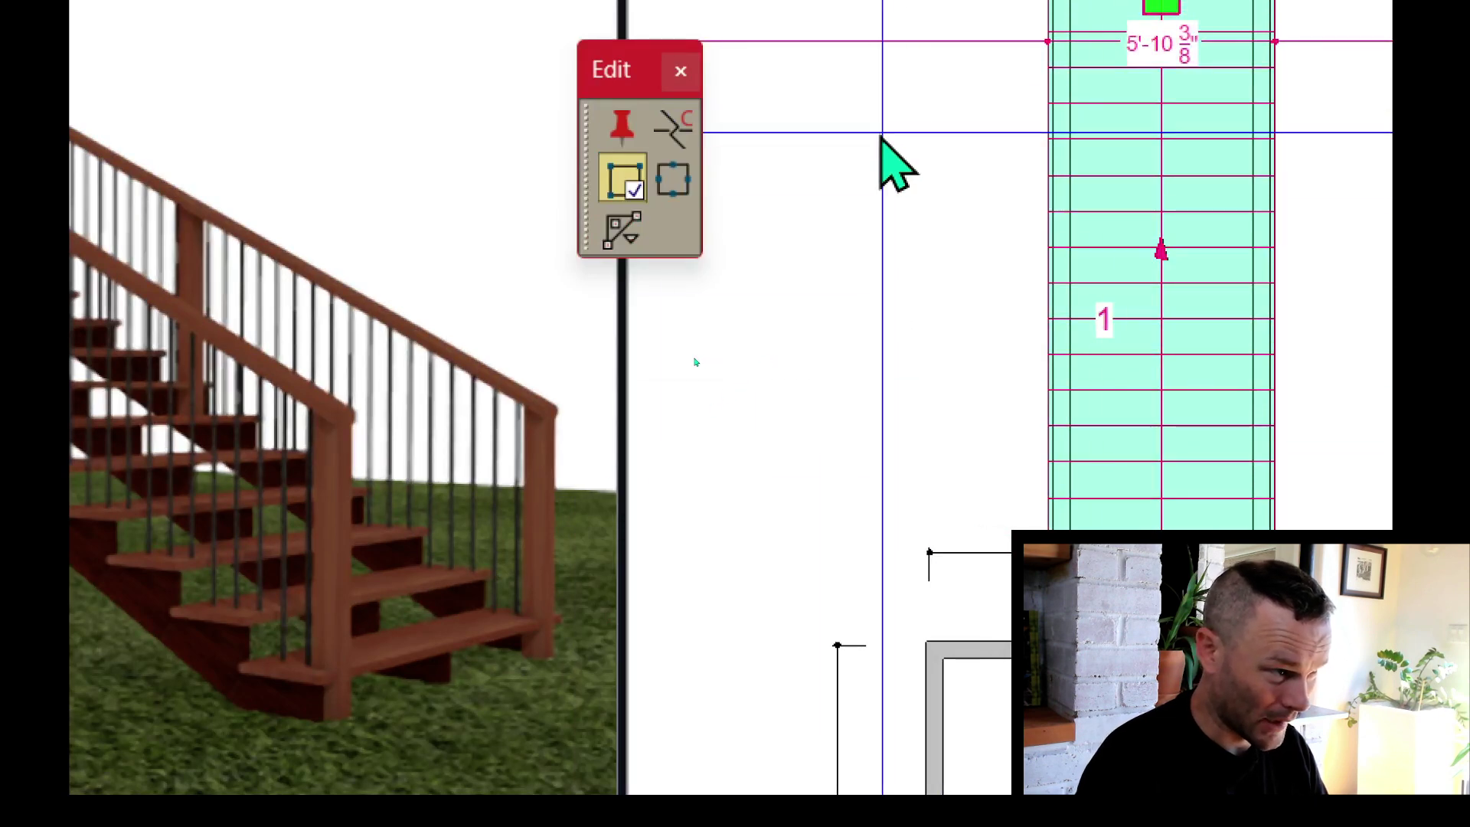
pyautogui.click(674, 130)
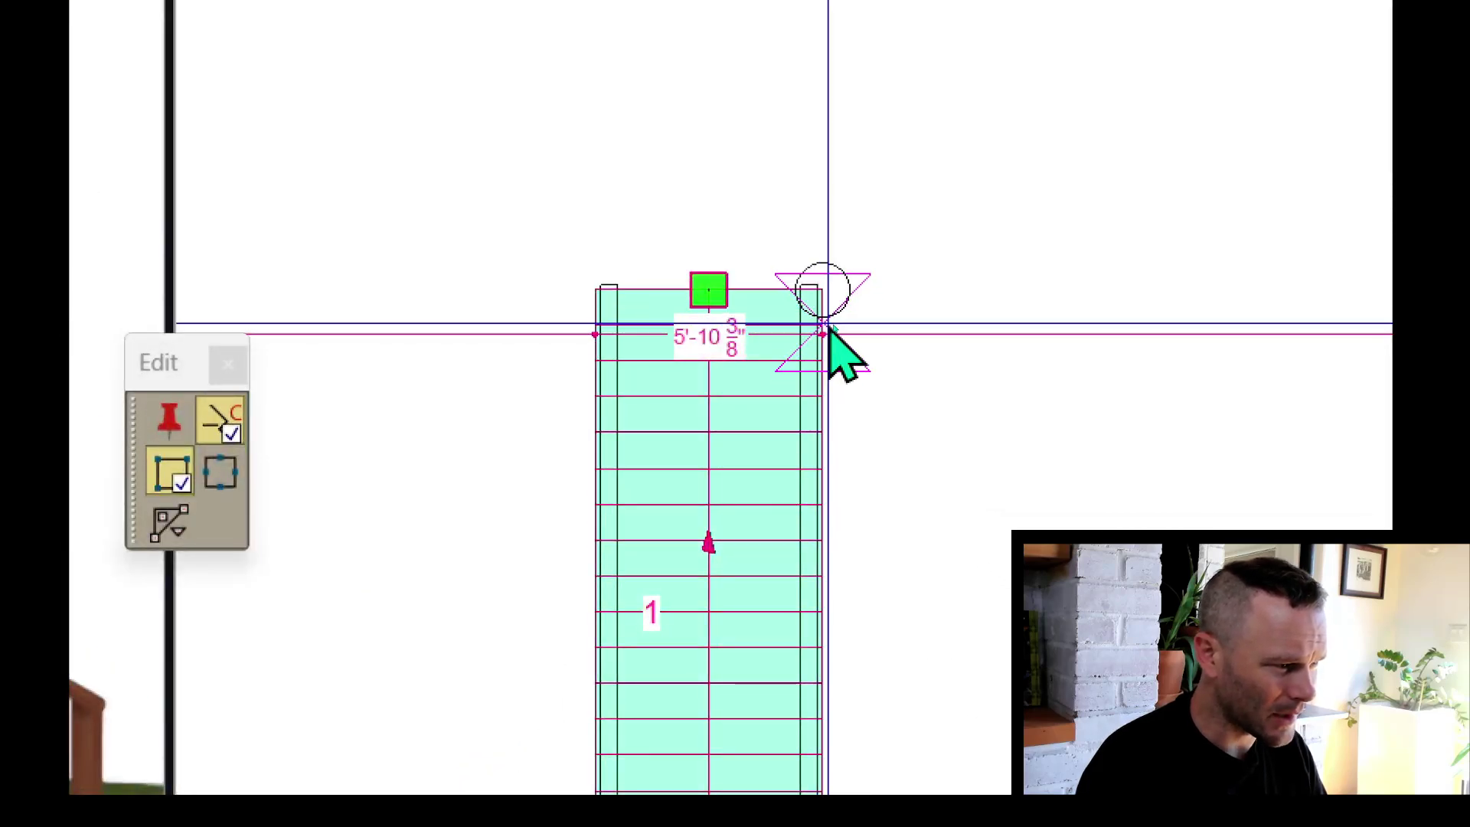
pyautogui.click(817, 325)
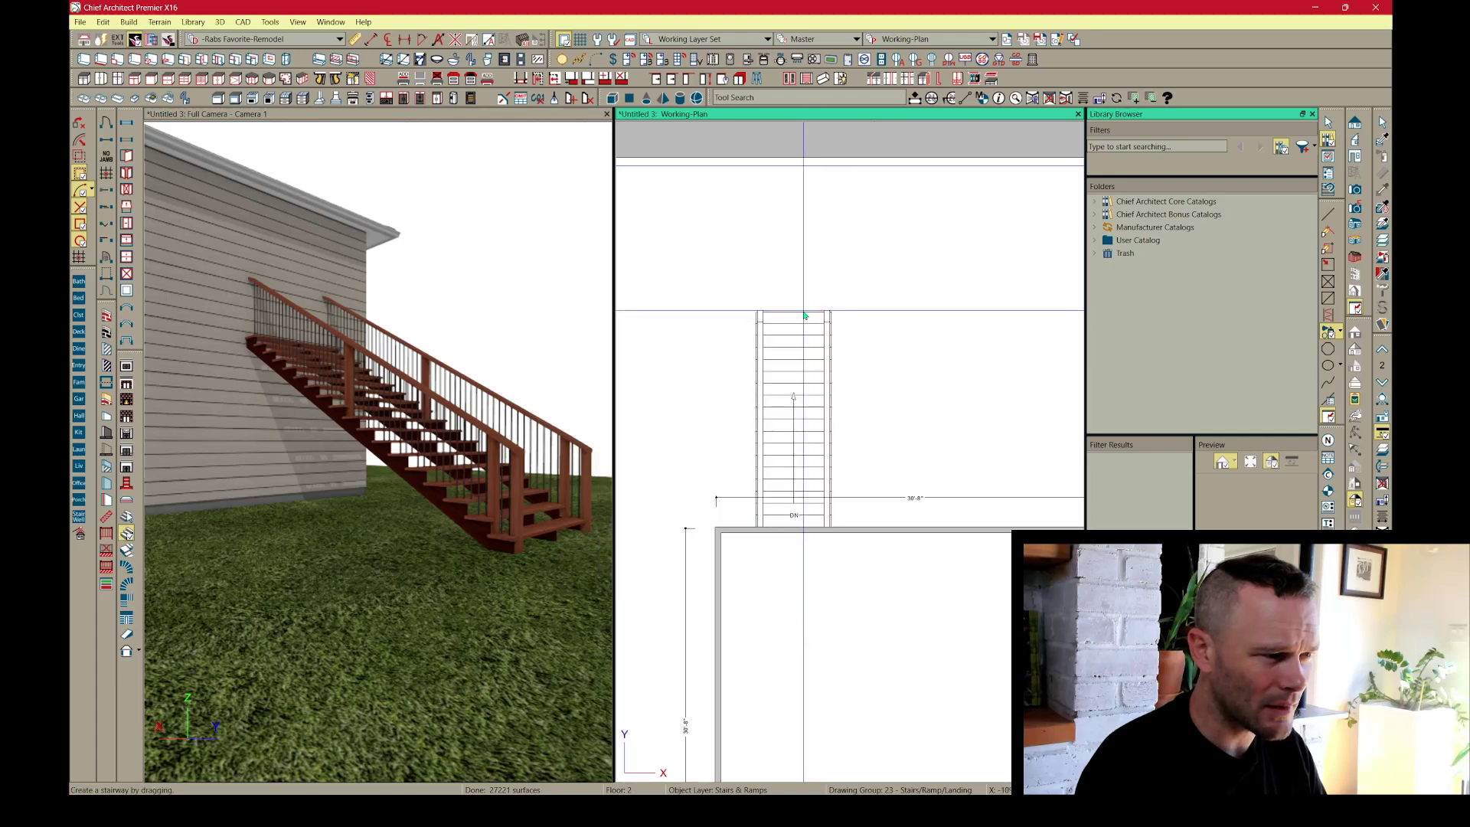
pyautogui.click(775, 322)
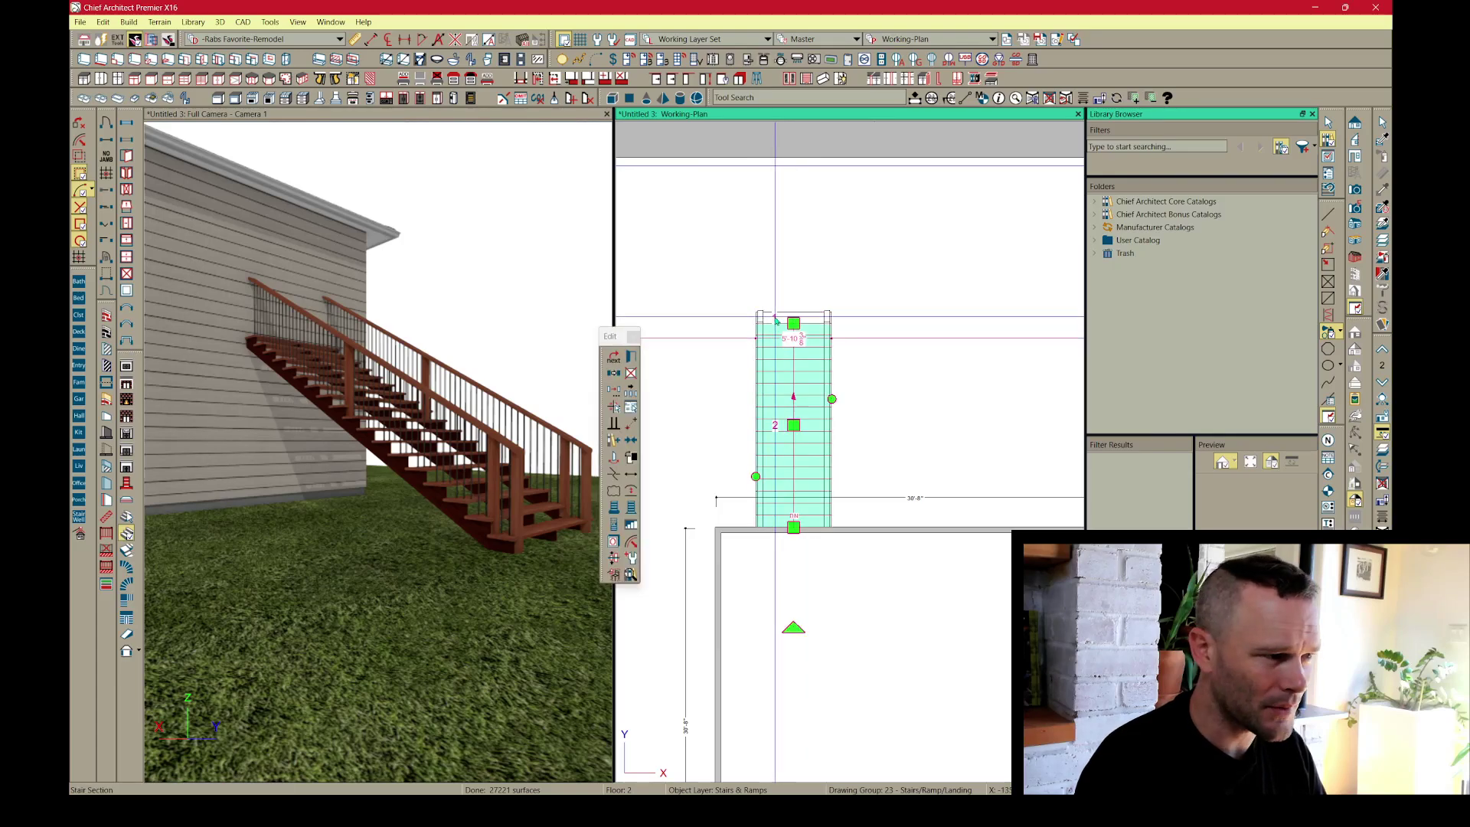
pyautogui.click(774, 316)
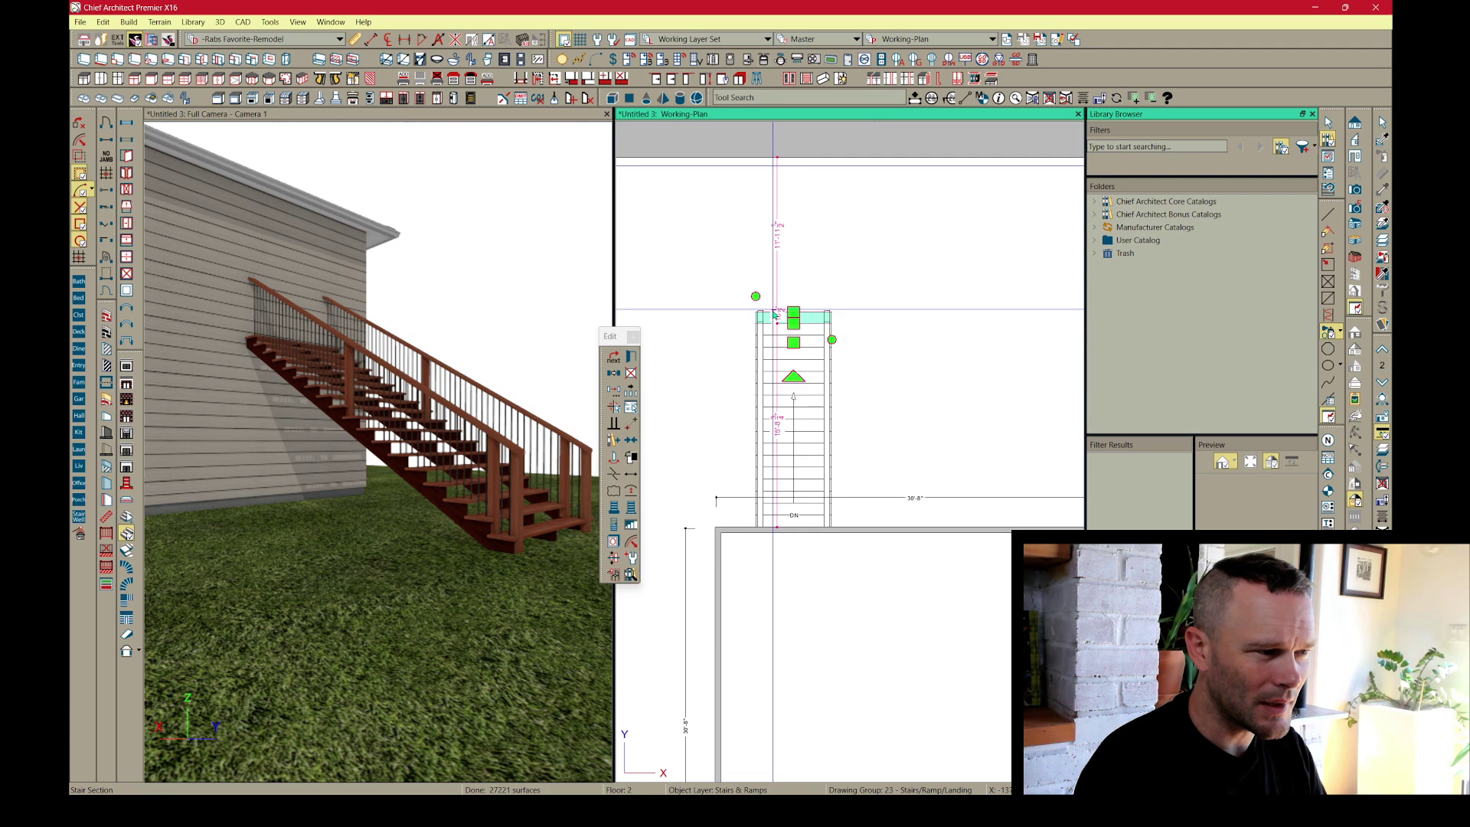
pyautogui.doubleClick(778, 316)
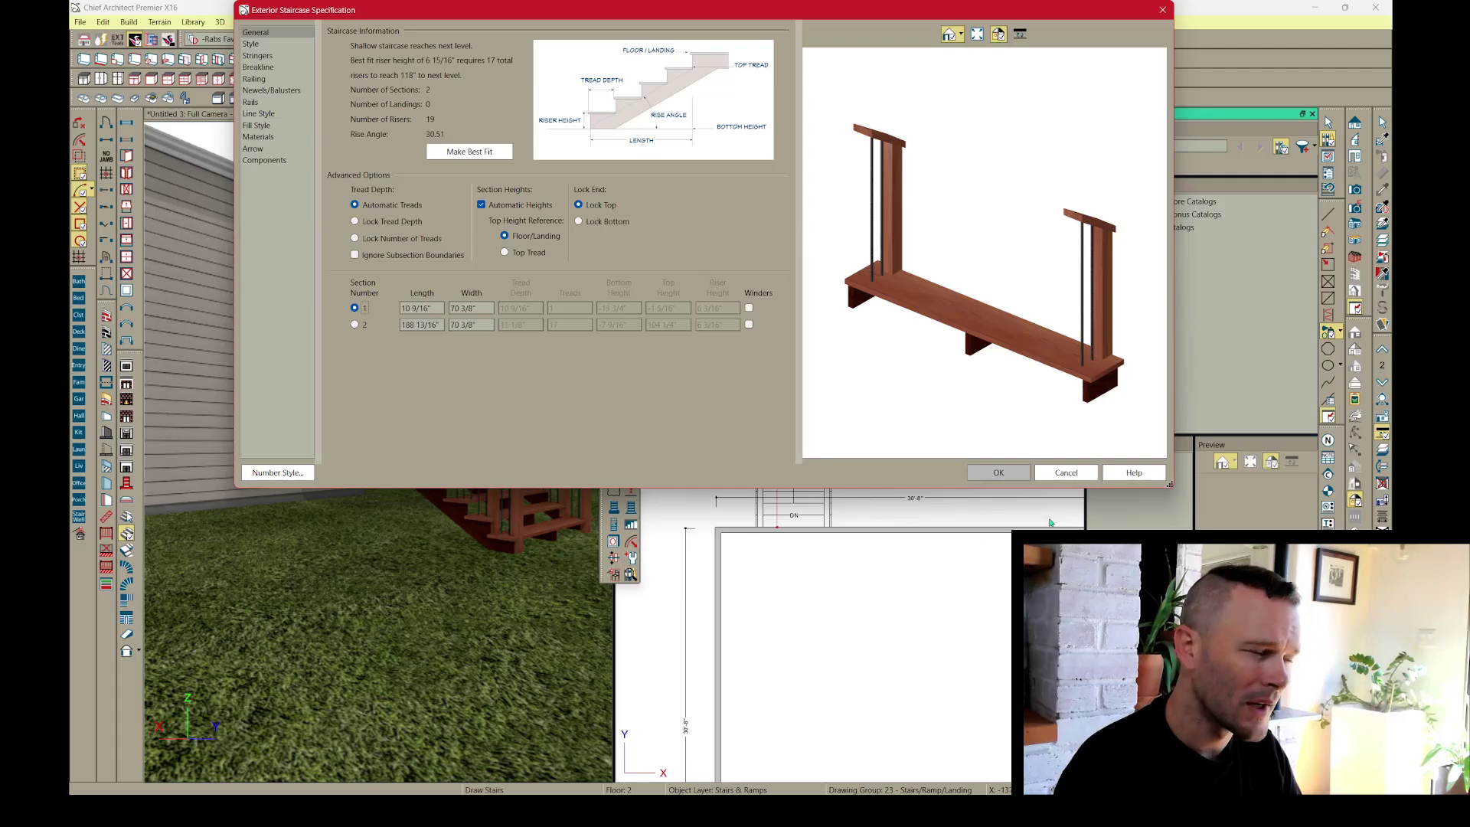
pyautogui.click(1083, 480)
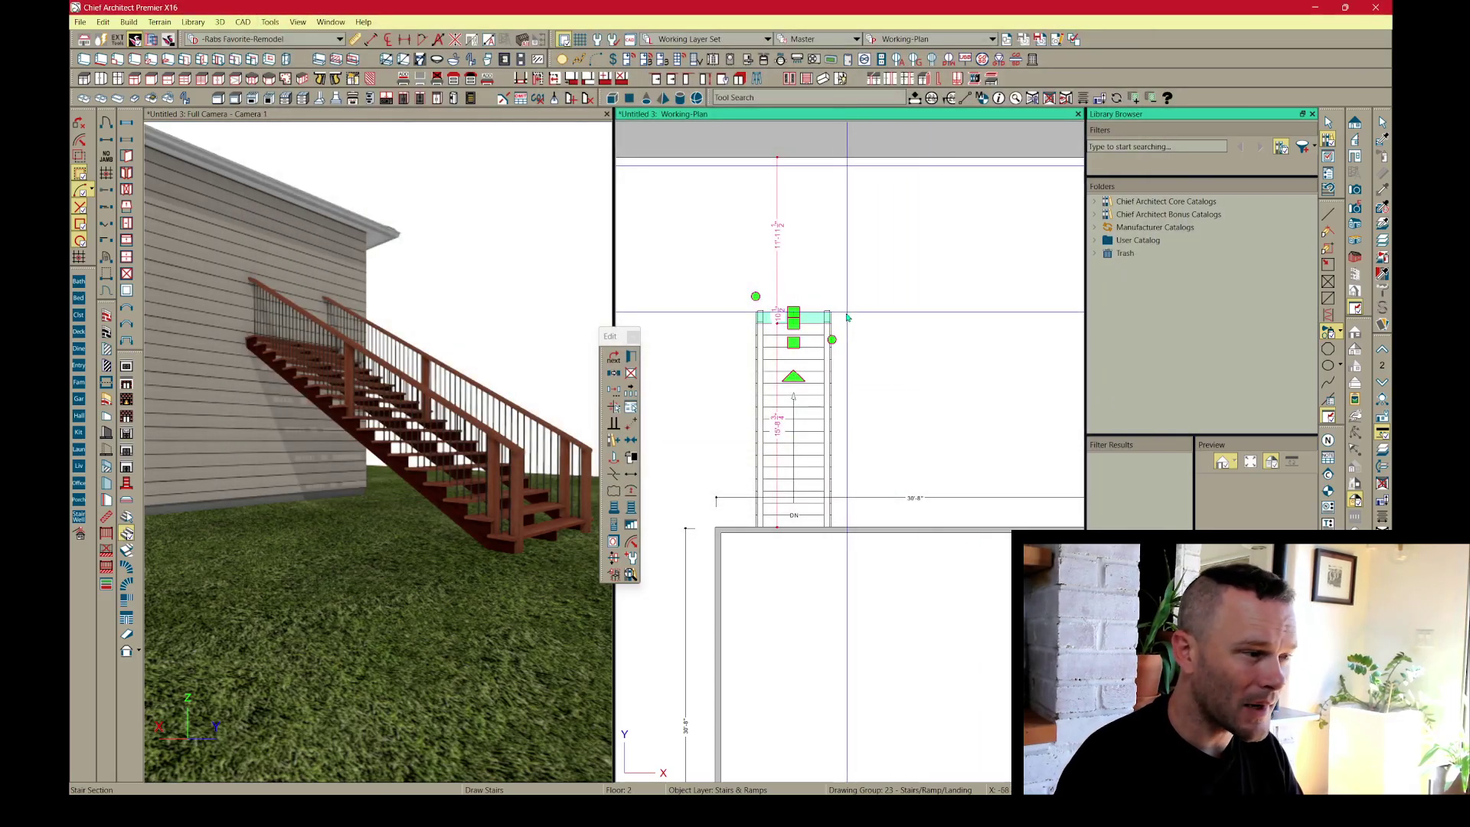
pyautogui.click(819, 318)
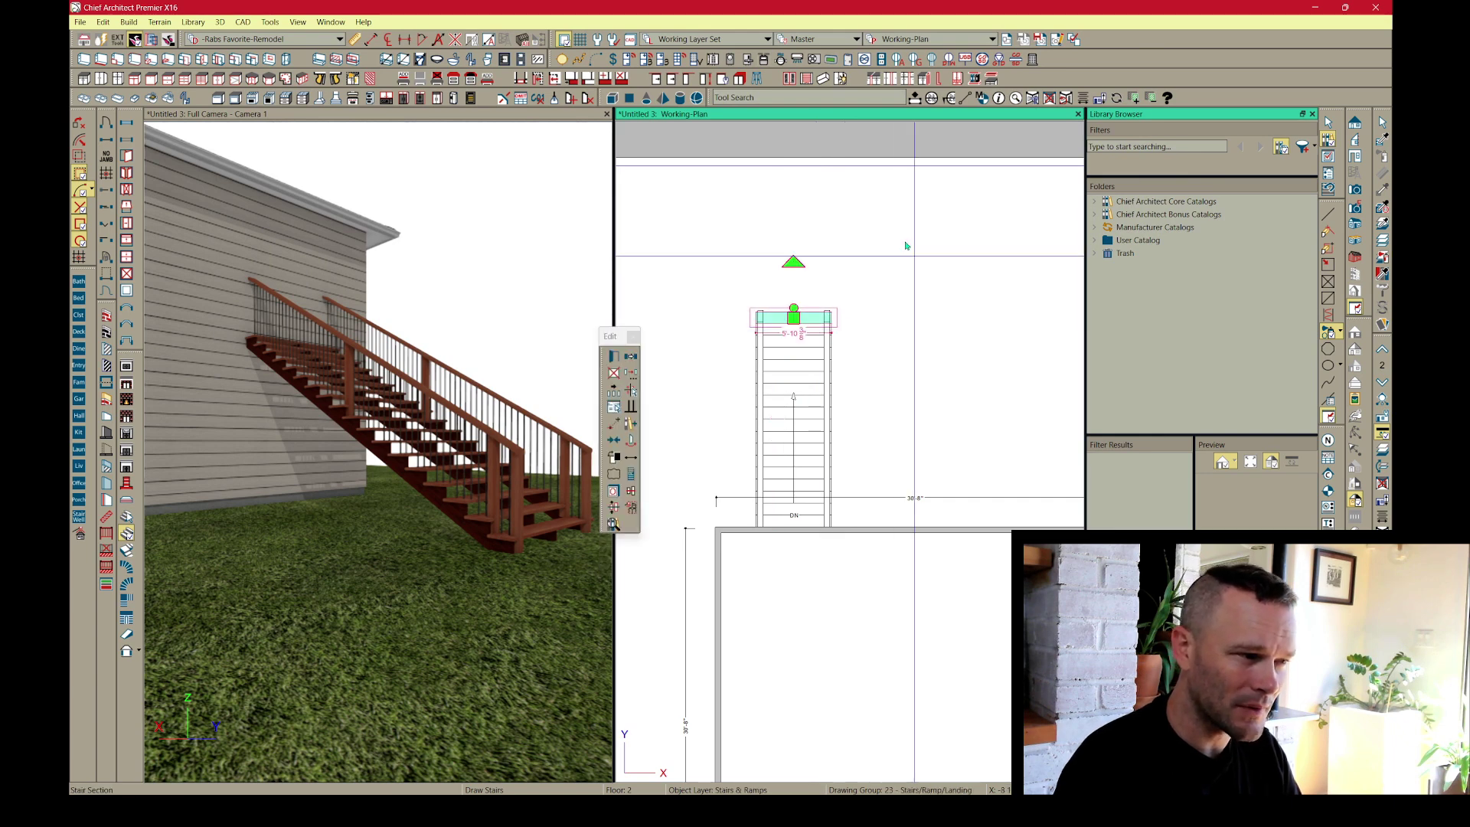
# Select the one-tread staircase section in 3D and open its Exterior Staircase Specification.
pyautogui.click(544, 520)
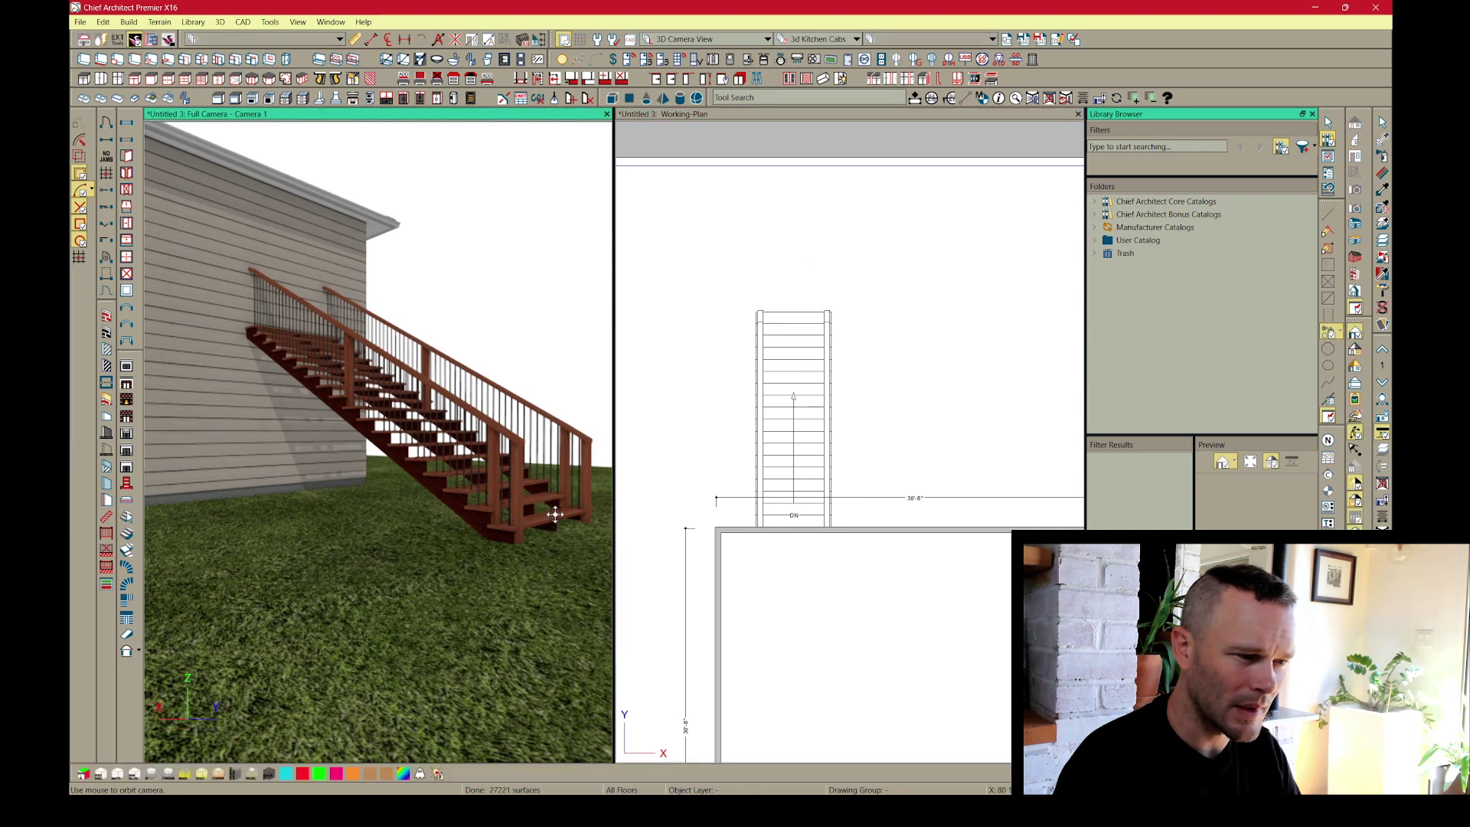
pyautogui.click(556, 518)
pyautogui.click(546, 521)
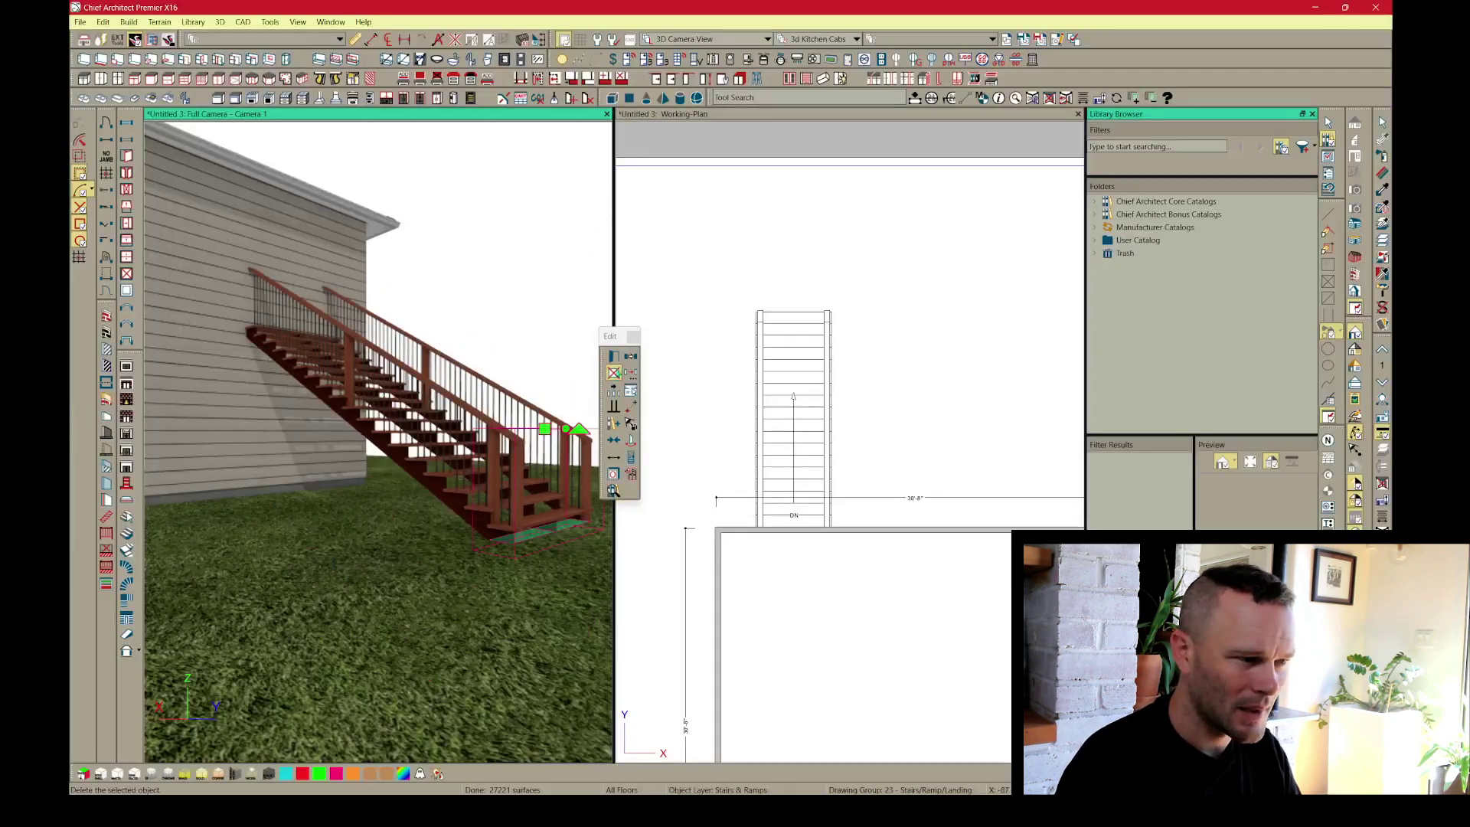
pyautogui.click(618, 365)
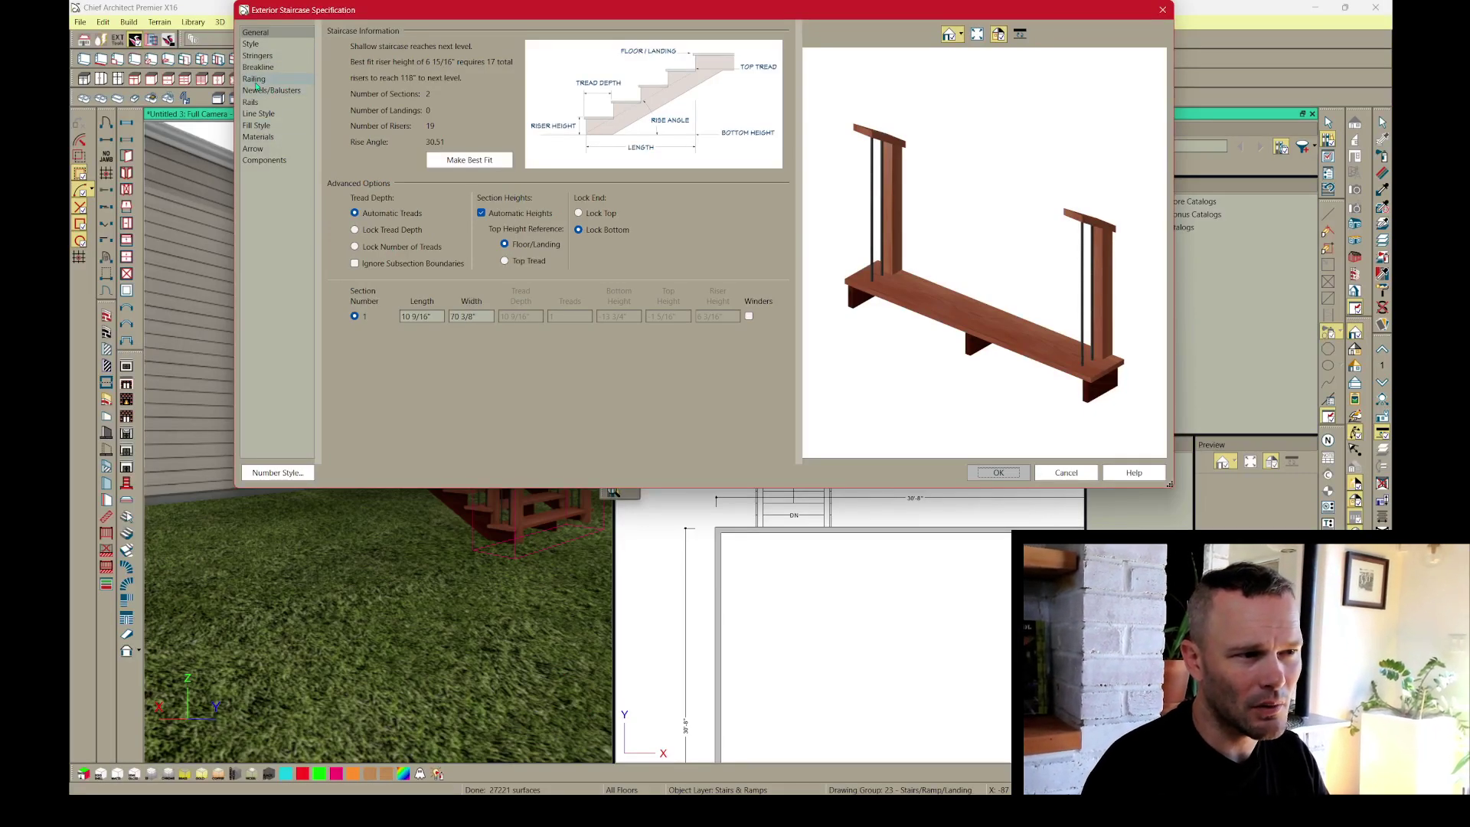
# Turn off both railings and both handrails against the wall for the one-tread section.
pyautogui.click(254, 79)
pyautogui.click(477, 96)
pyautogui.click(446, 97)
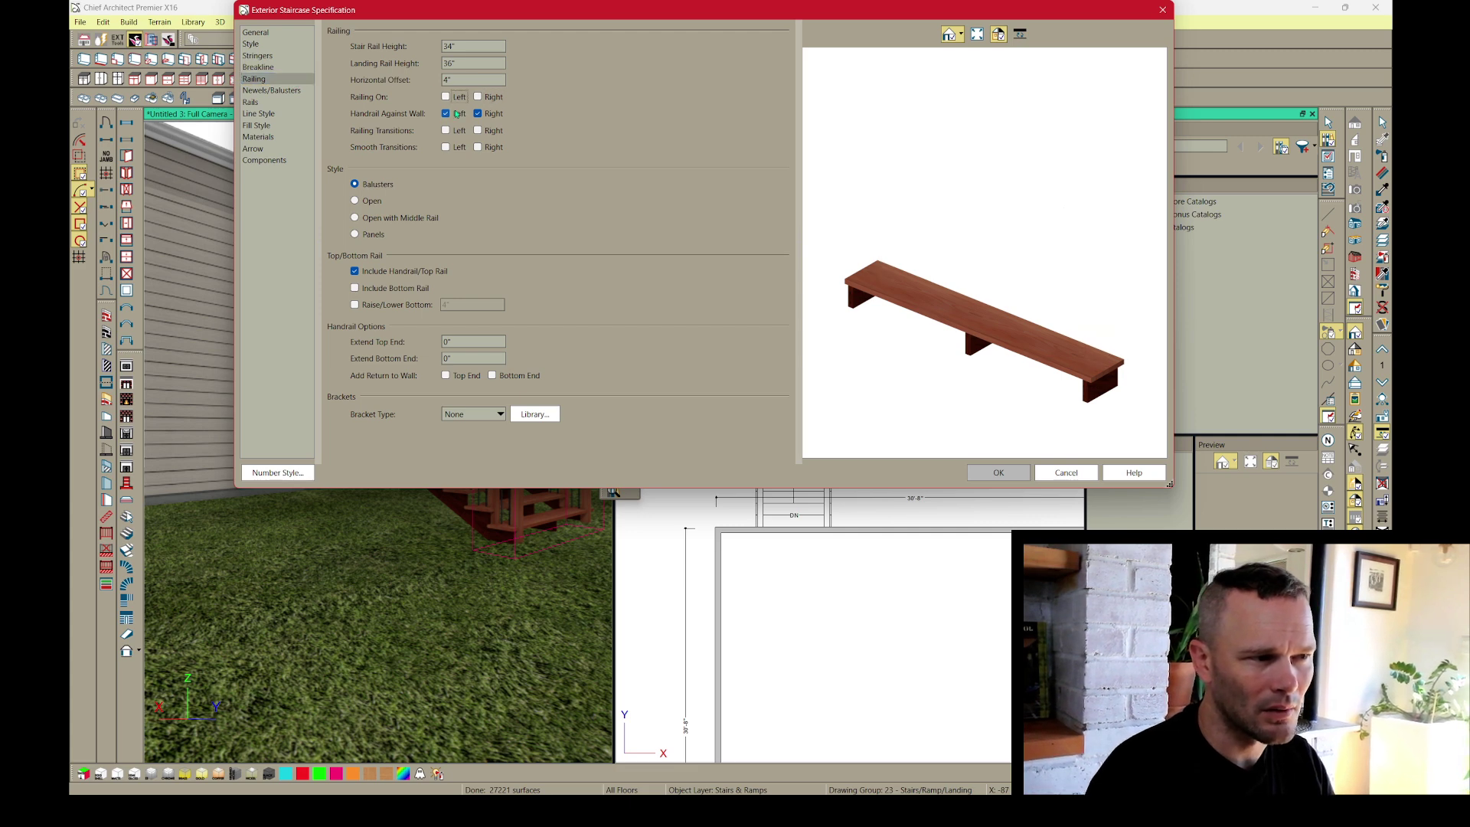
pyautogui.click(457, 113)
pyautogui.click(479, 113)
# Apply the railing changes, then select the whole staircase rather than its landing.
pyautogui.click(999, 473)
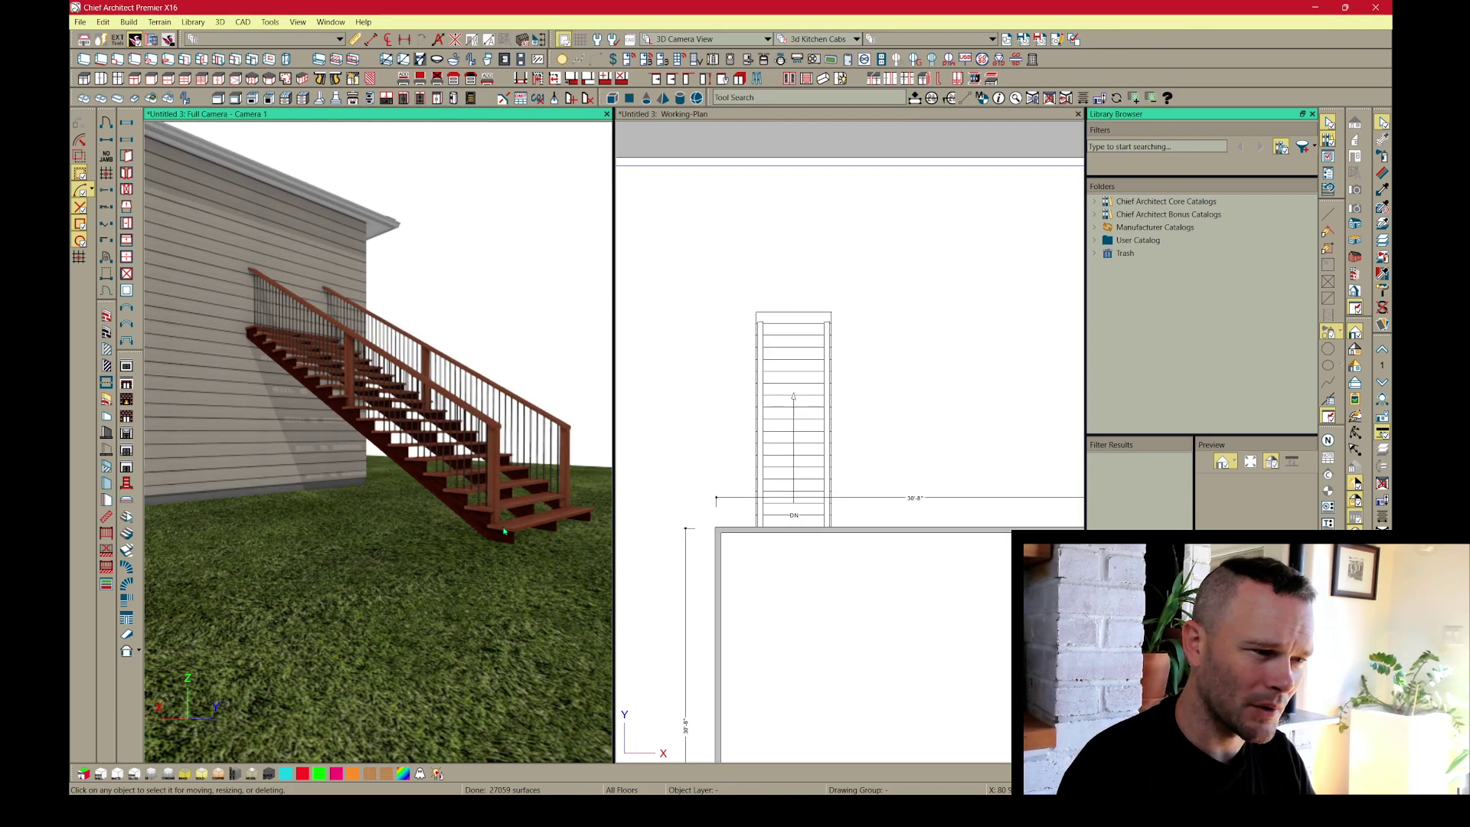
pyautogui.click(460, 507)
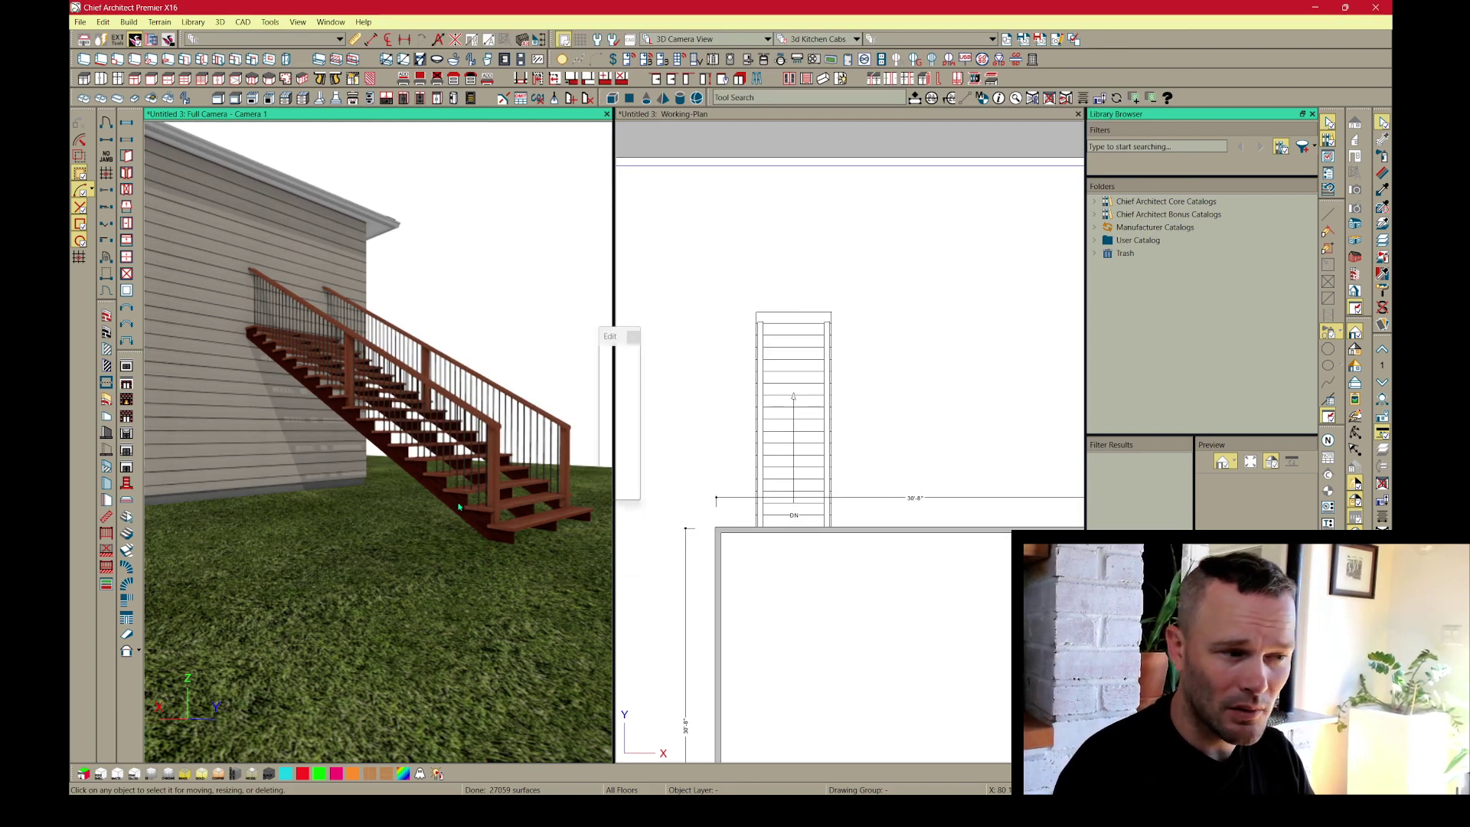
pyautogui.click(444, 497)
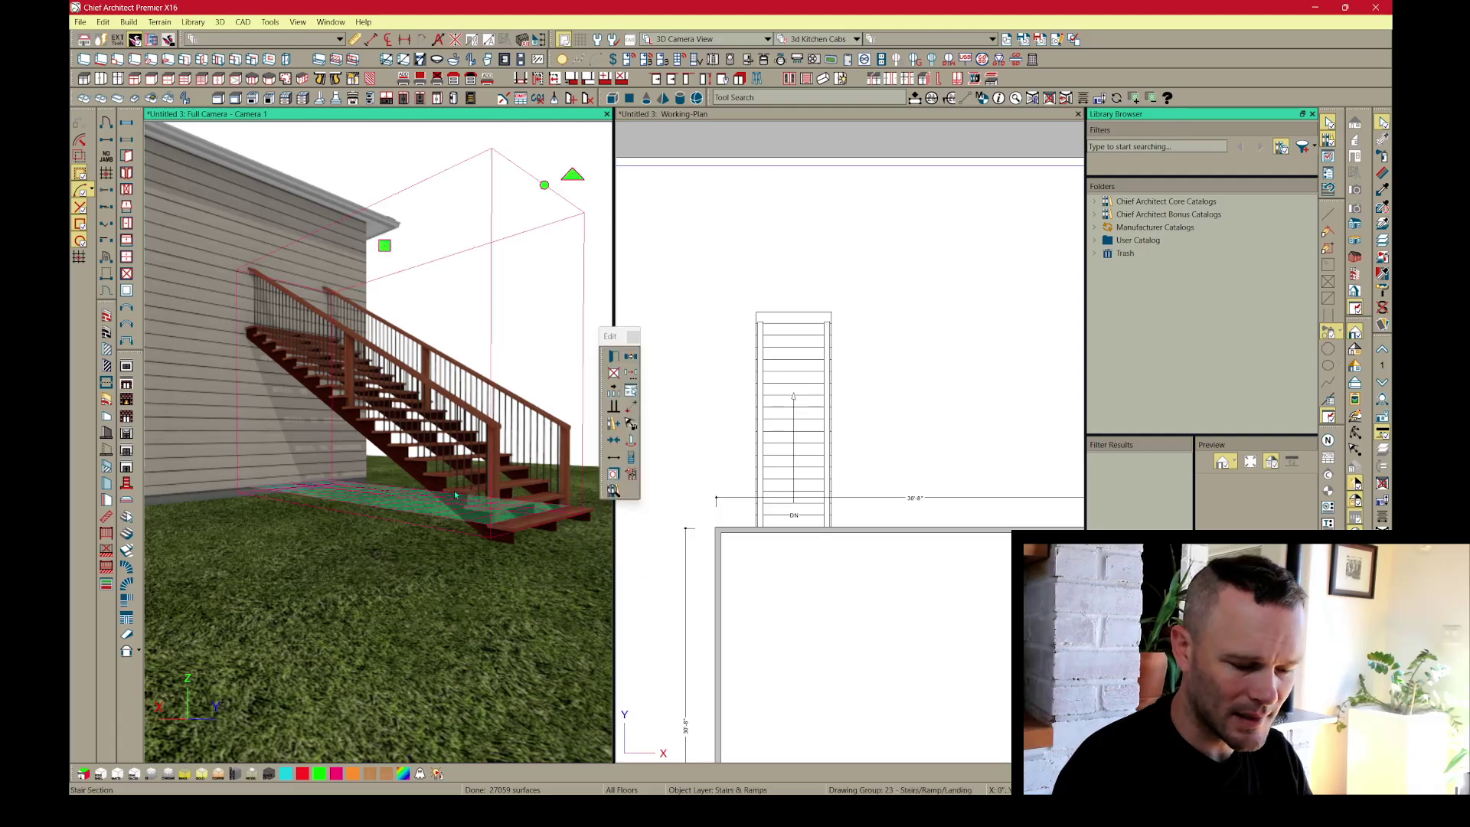
# Set the staircase newels to a -200" bottom offset and make them clipped.
pyautogui.doubleClick(462, 480)
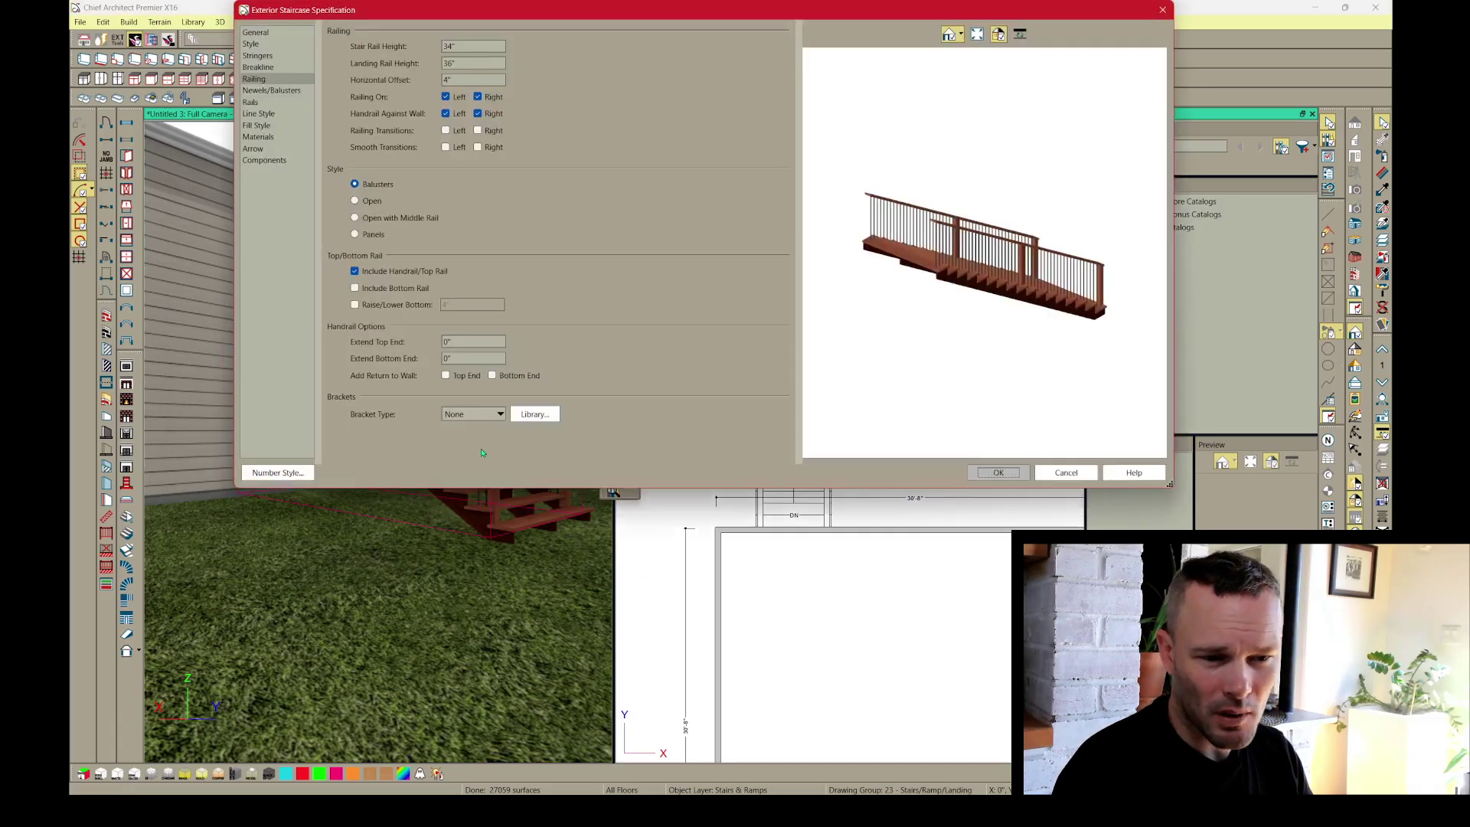
pyautogui.click(264, 91)
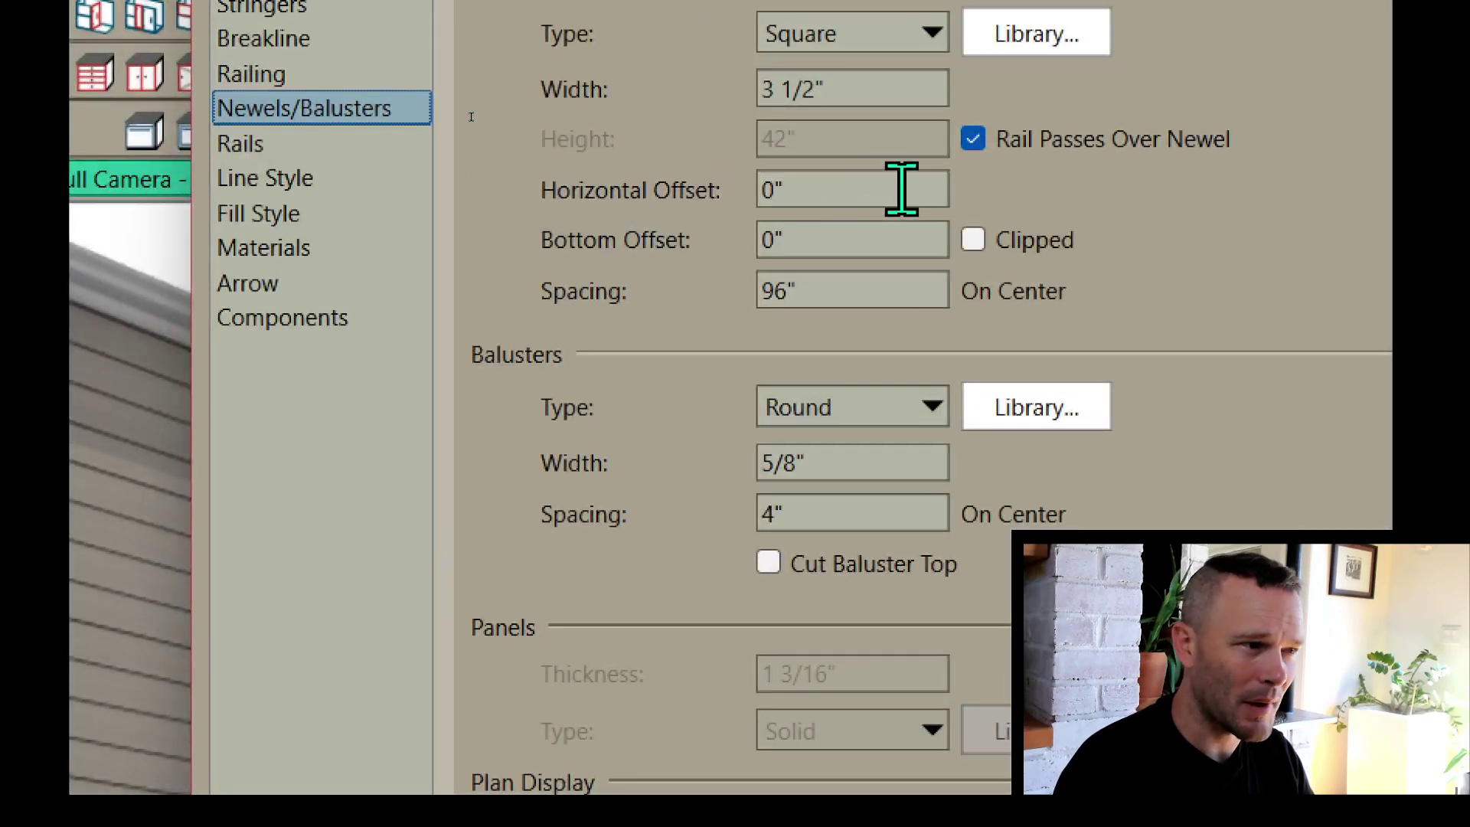
pyautogui.moveTo(888, 233); pyautogui.dragTo(731, 229)
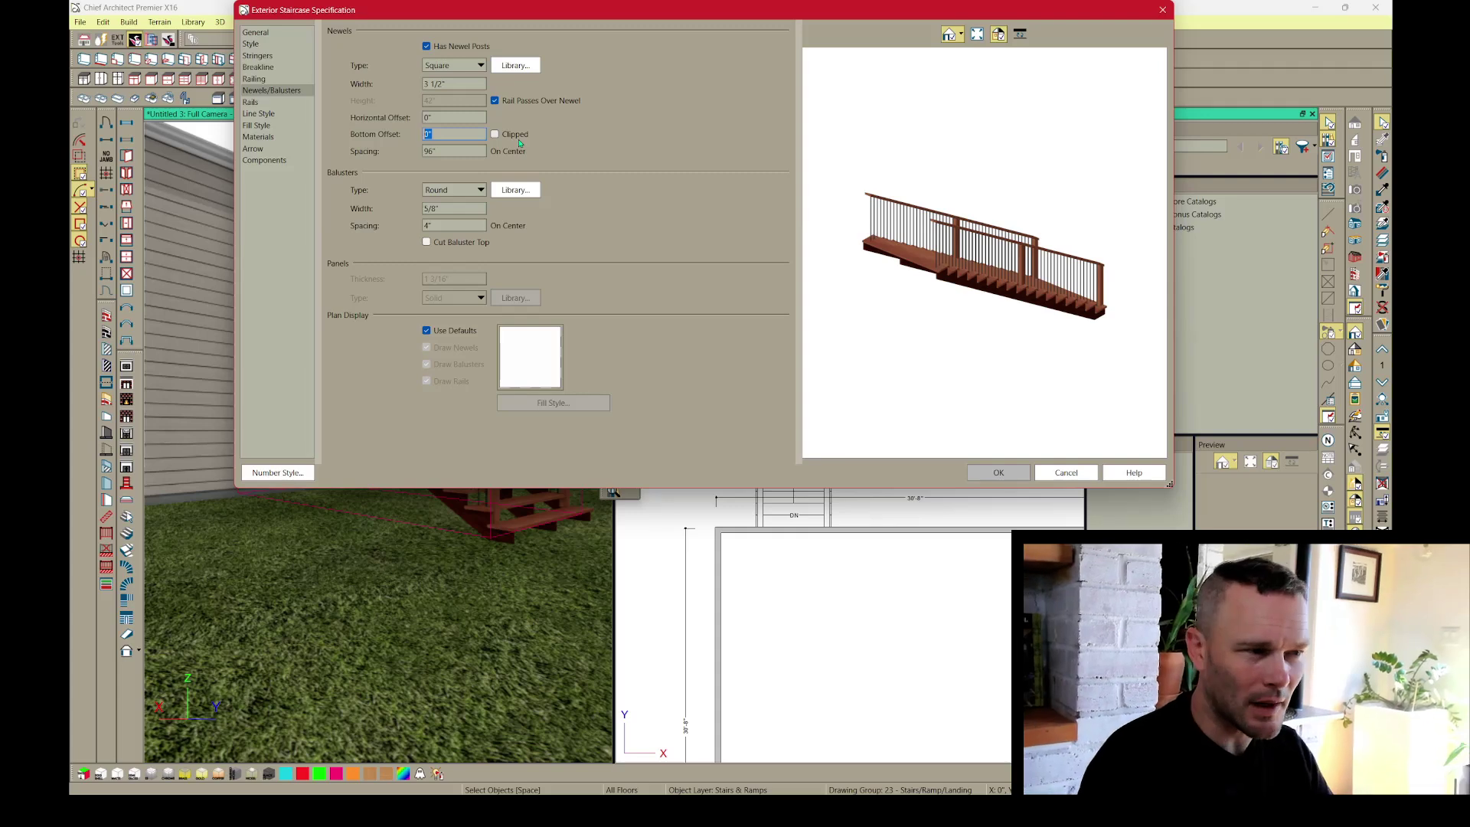
pyautogui.write('-200')
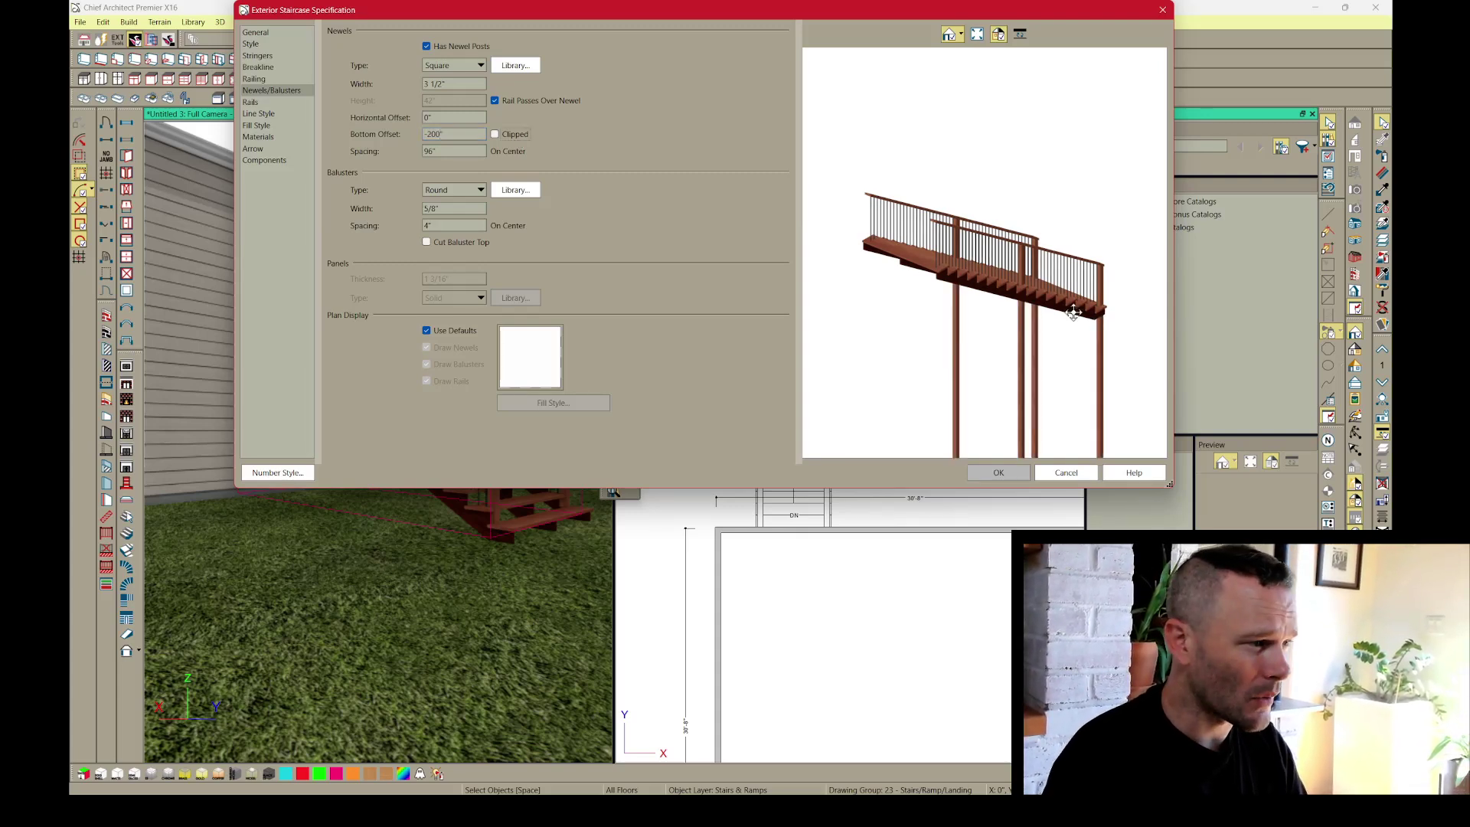
pyautogui.moveTo(995, 330); pyautogui.dragTo(860, 274)
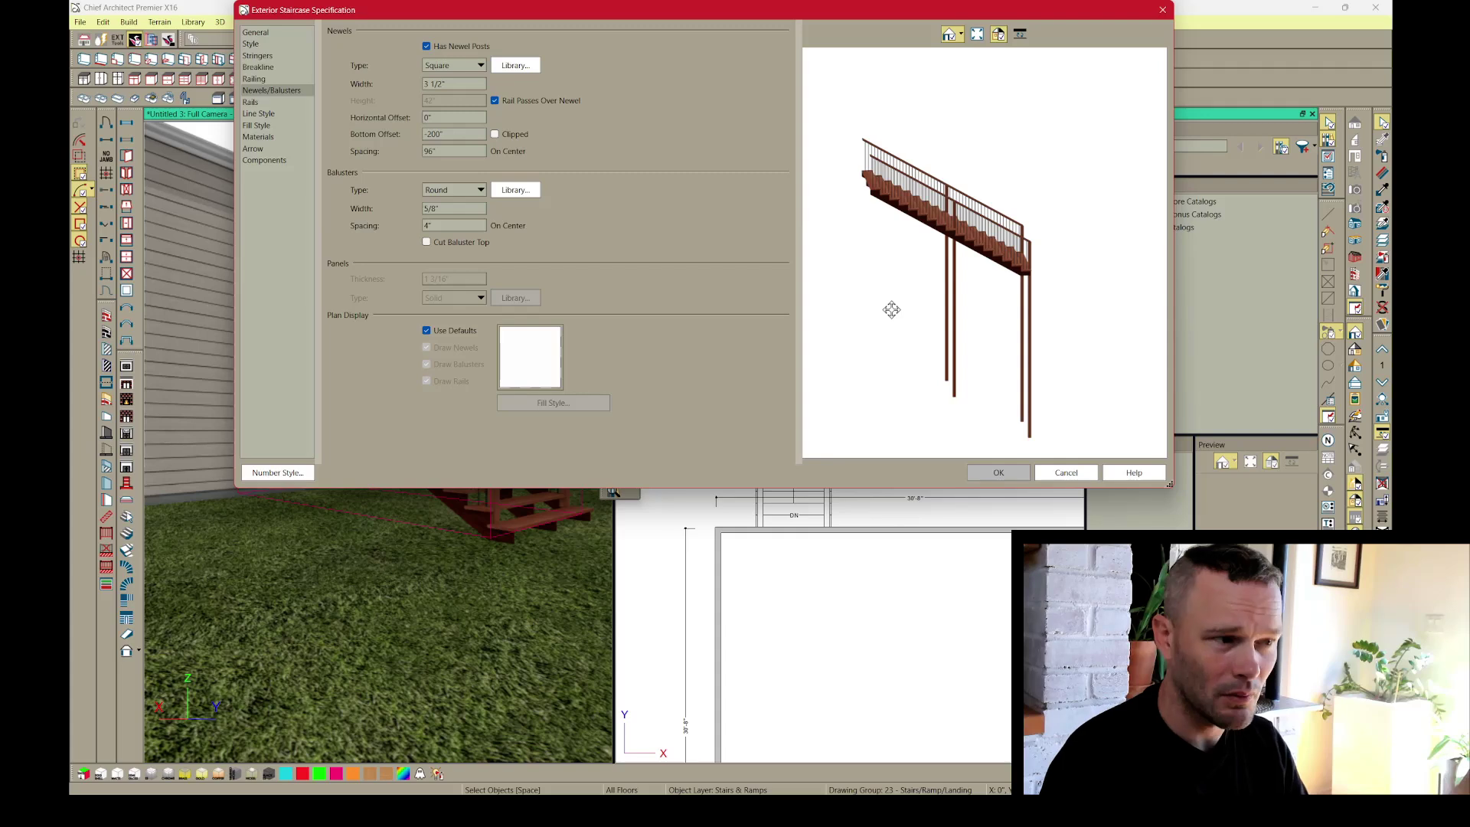
pyautogui.click(511, 135)
# Set the newel spacing to 300".
pyautogui.moveTo(1072, 265); pyautogui.dragTo(921, 260)
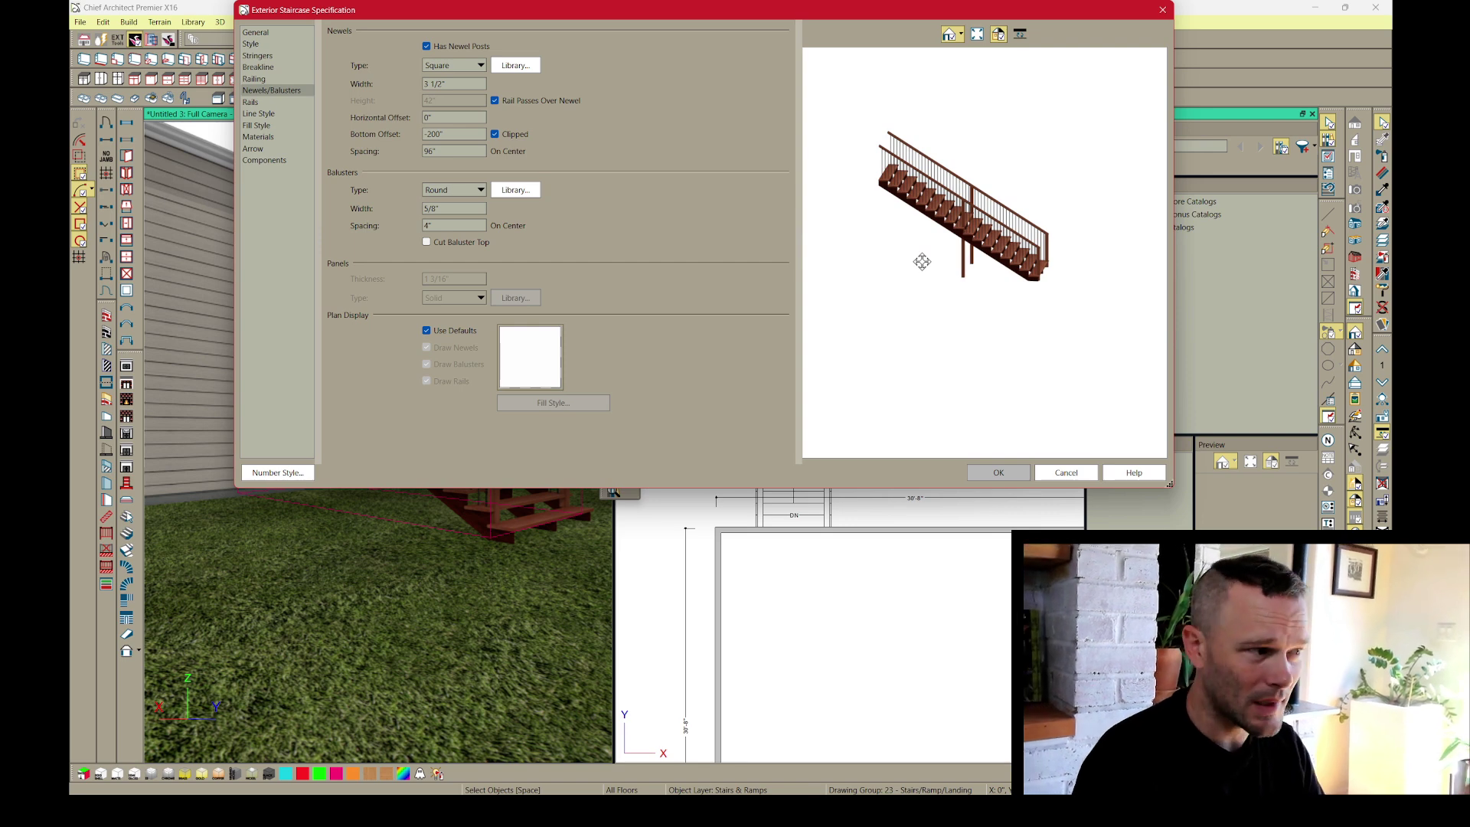
pyautogui.scroll(3, 1008, 284)
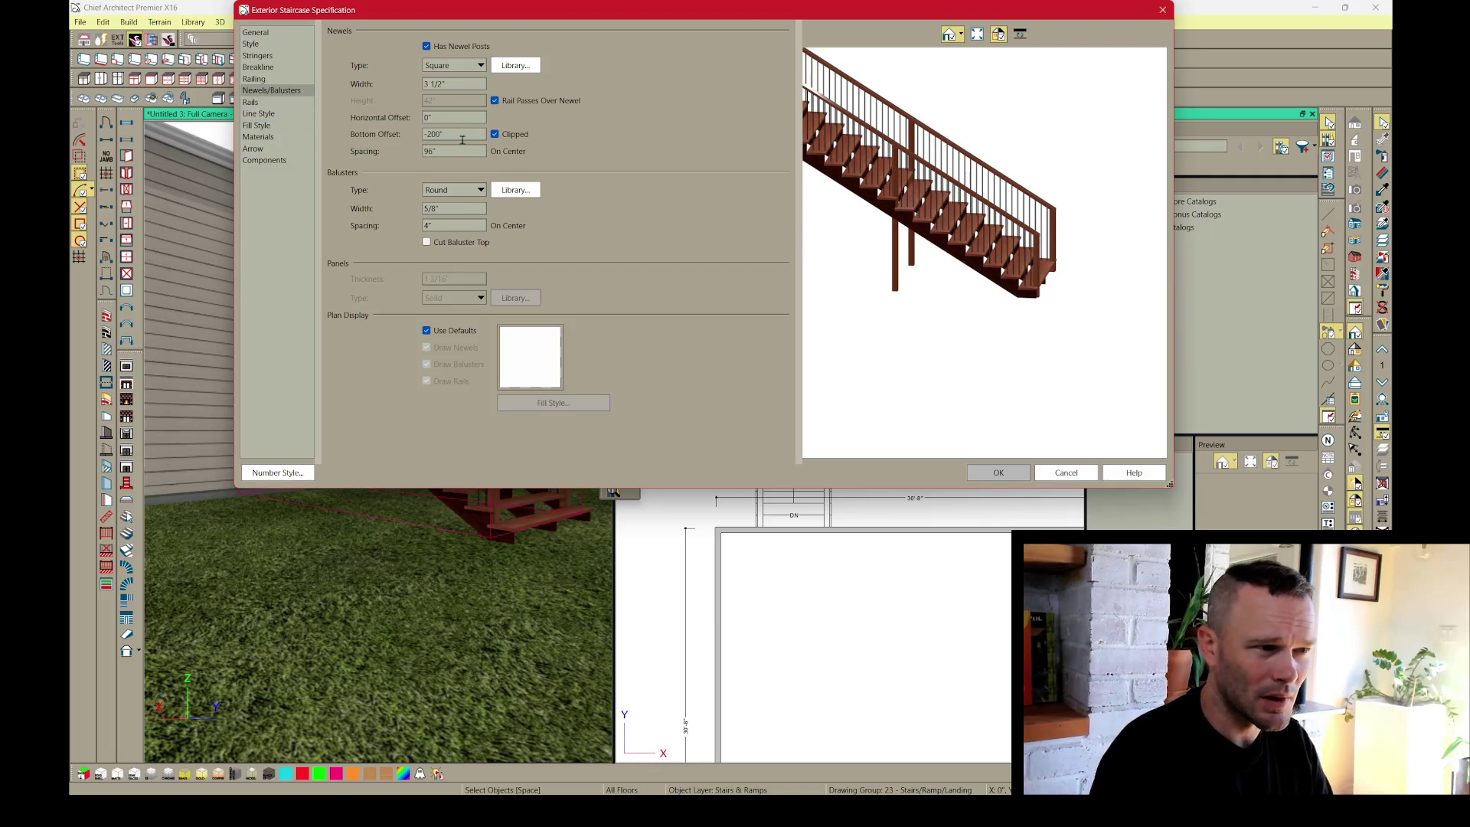
pyautogui.write('300')
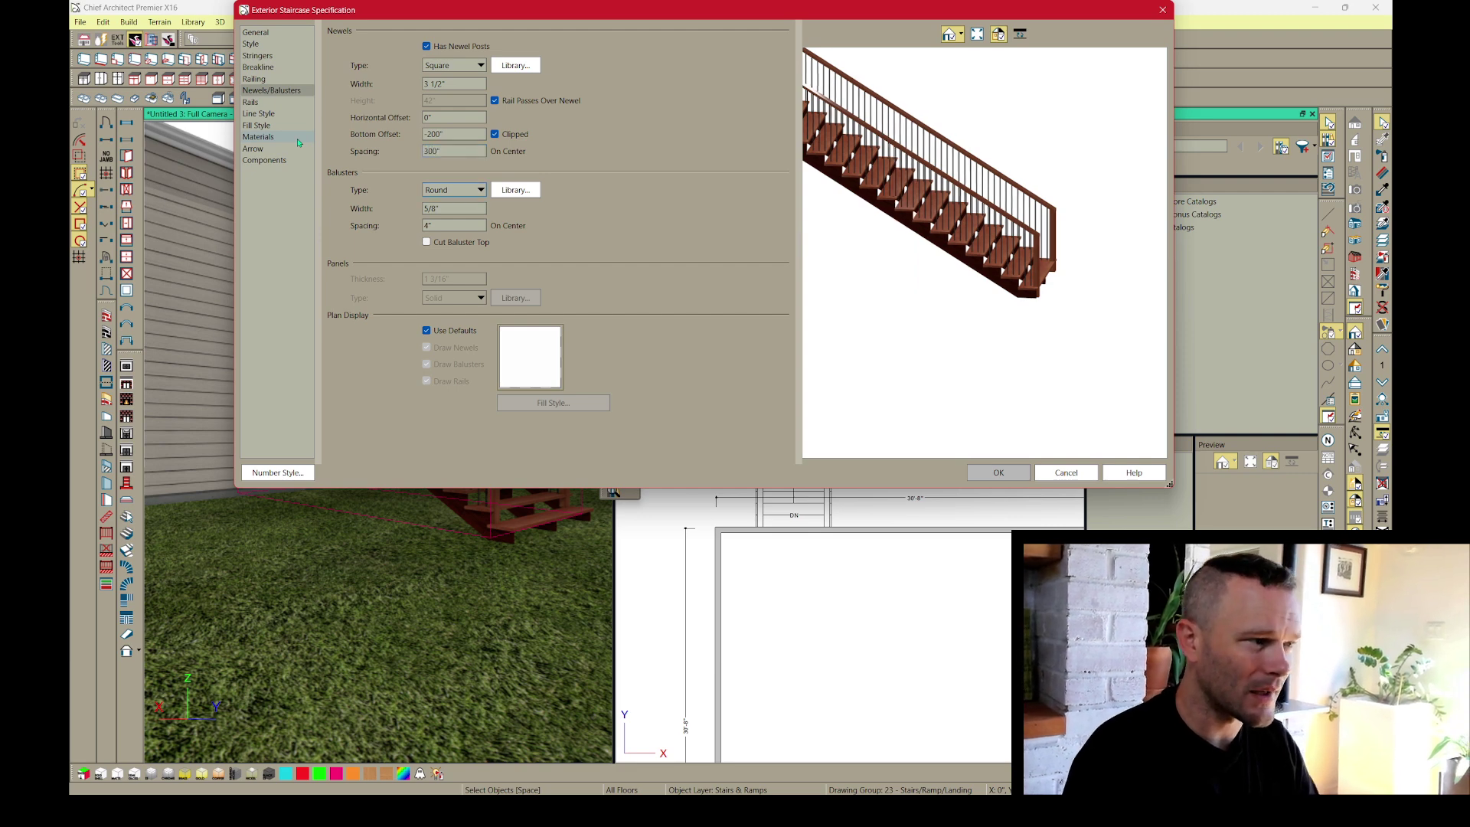
pyautogui.click(905, 199)
pyautogui.moveTo(905, 199); pyautogui.dragTo(910, 275)
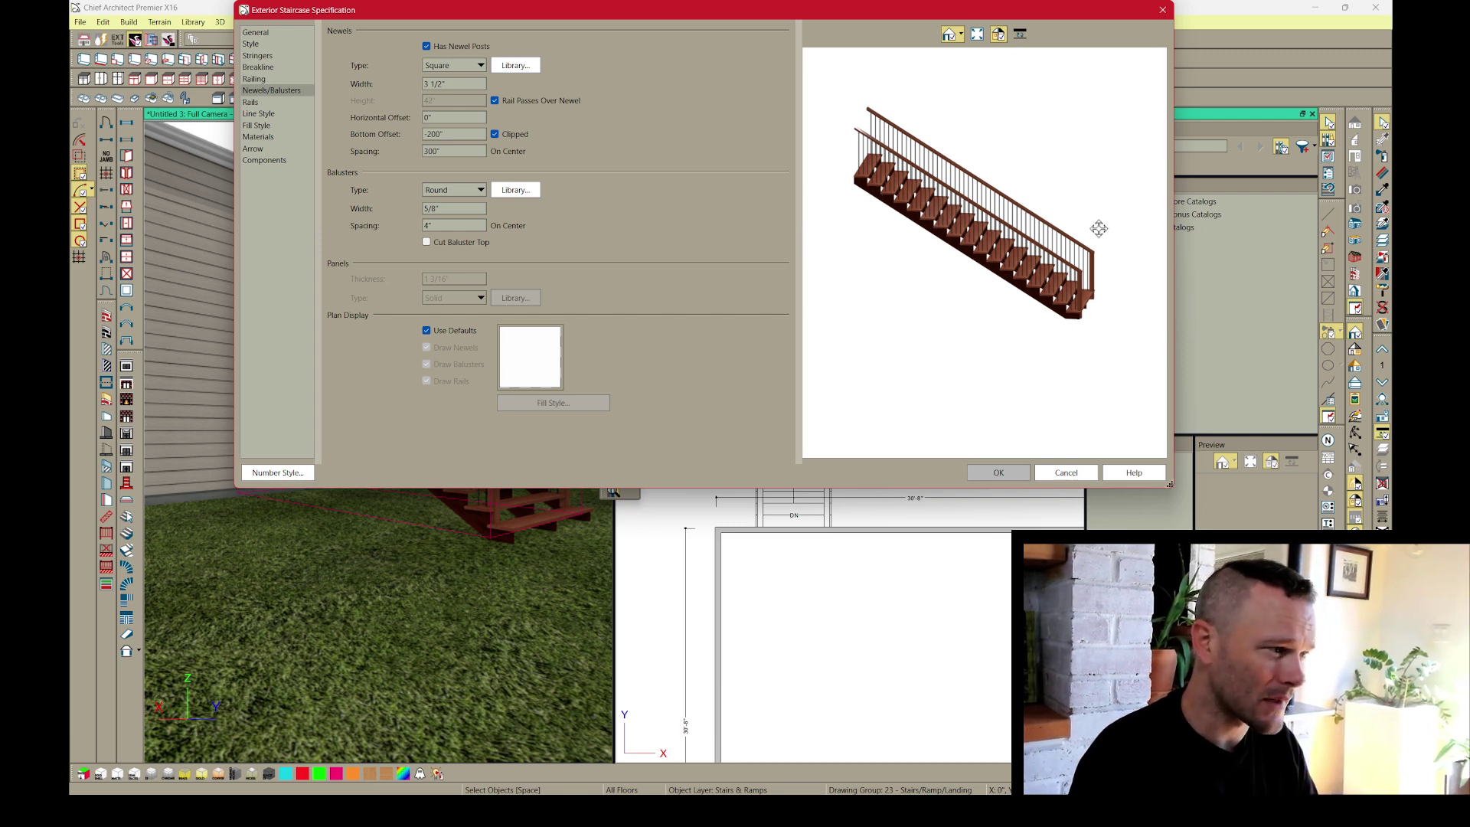
pyautogui.scroll(2, 1106, 309)
pyautogui.scroll(5, 1107, 309)
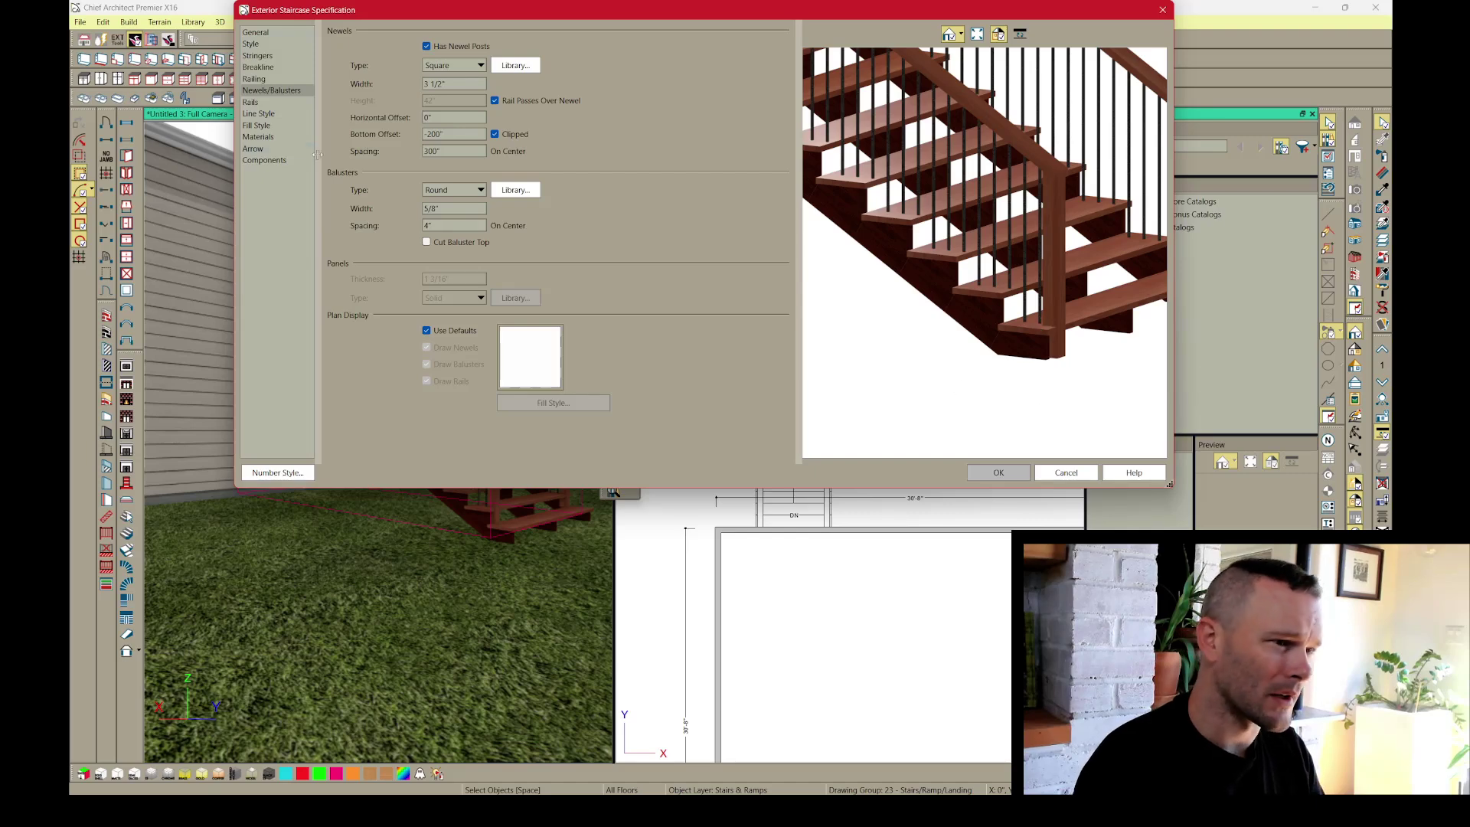
# Turn off both railings and the handrail against the wall, and apply.
pyautogui.click(254, 79)
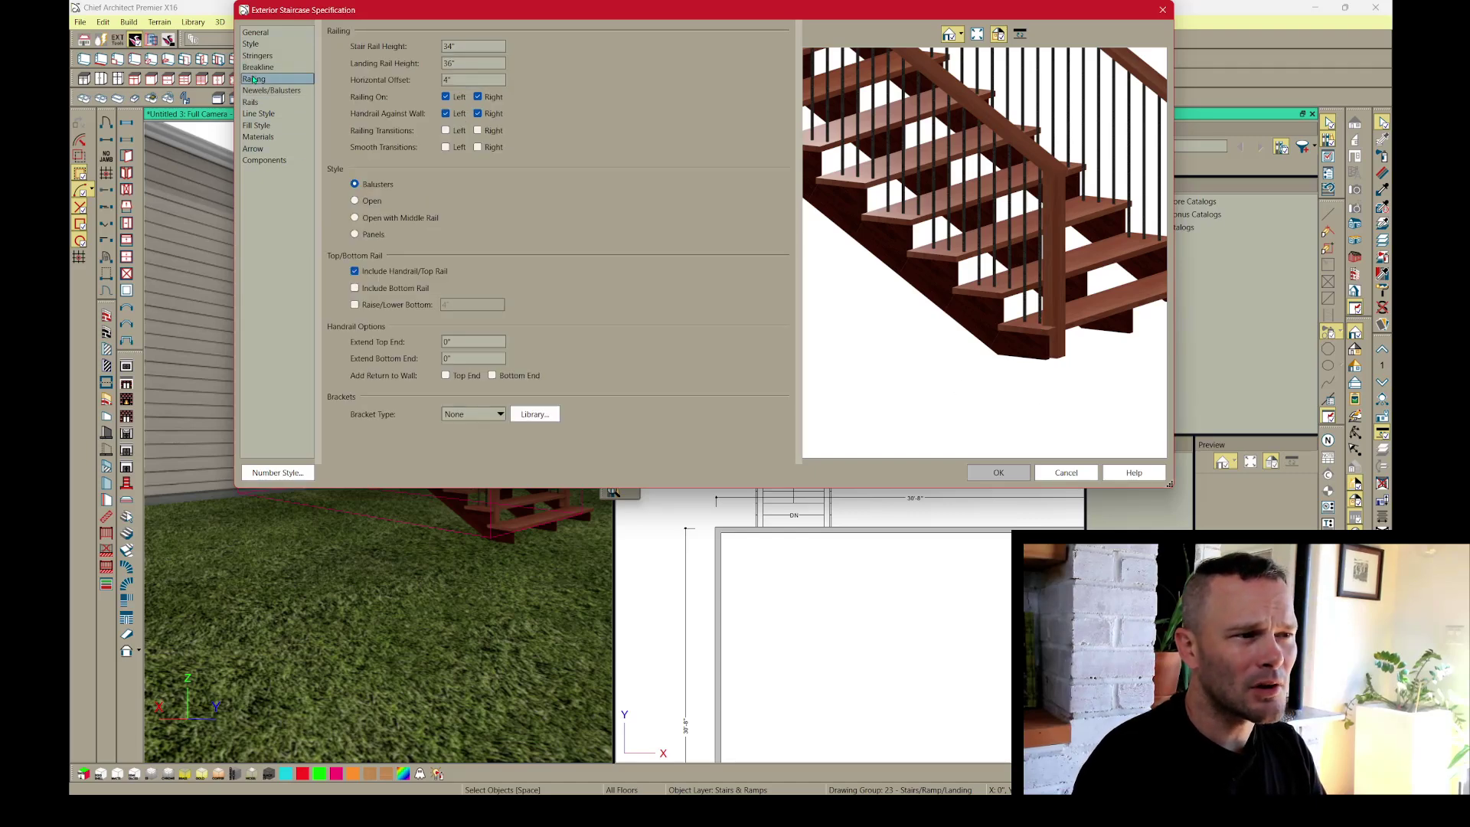
pyautogui.click(445, 98)
pyautogui.click(478, 97)
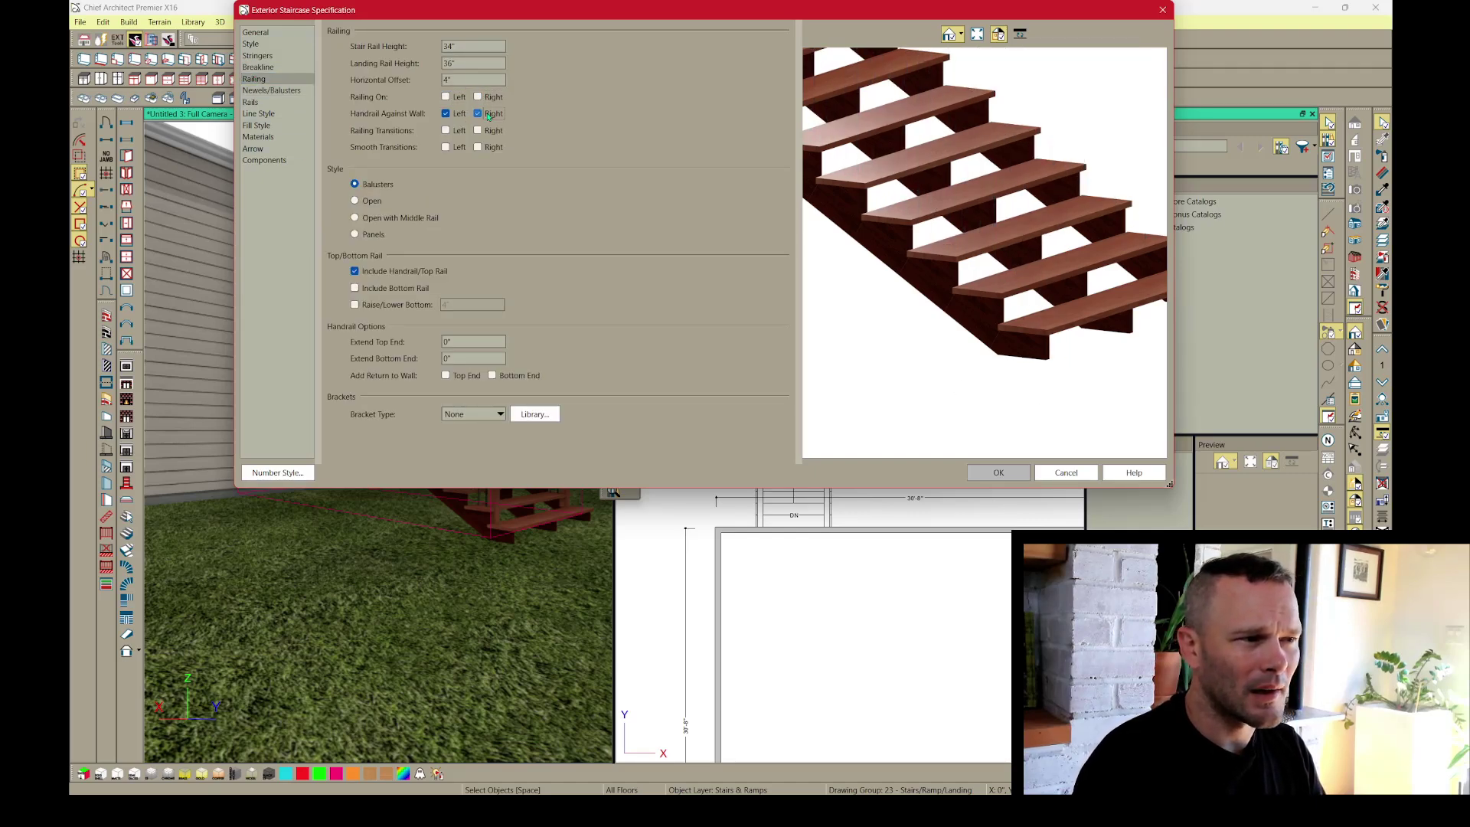
pyautogui.click(446, 114)
pyautogui.click(998, 473)
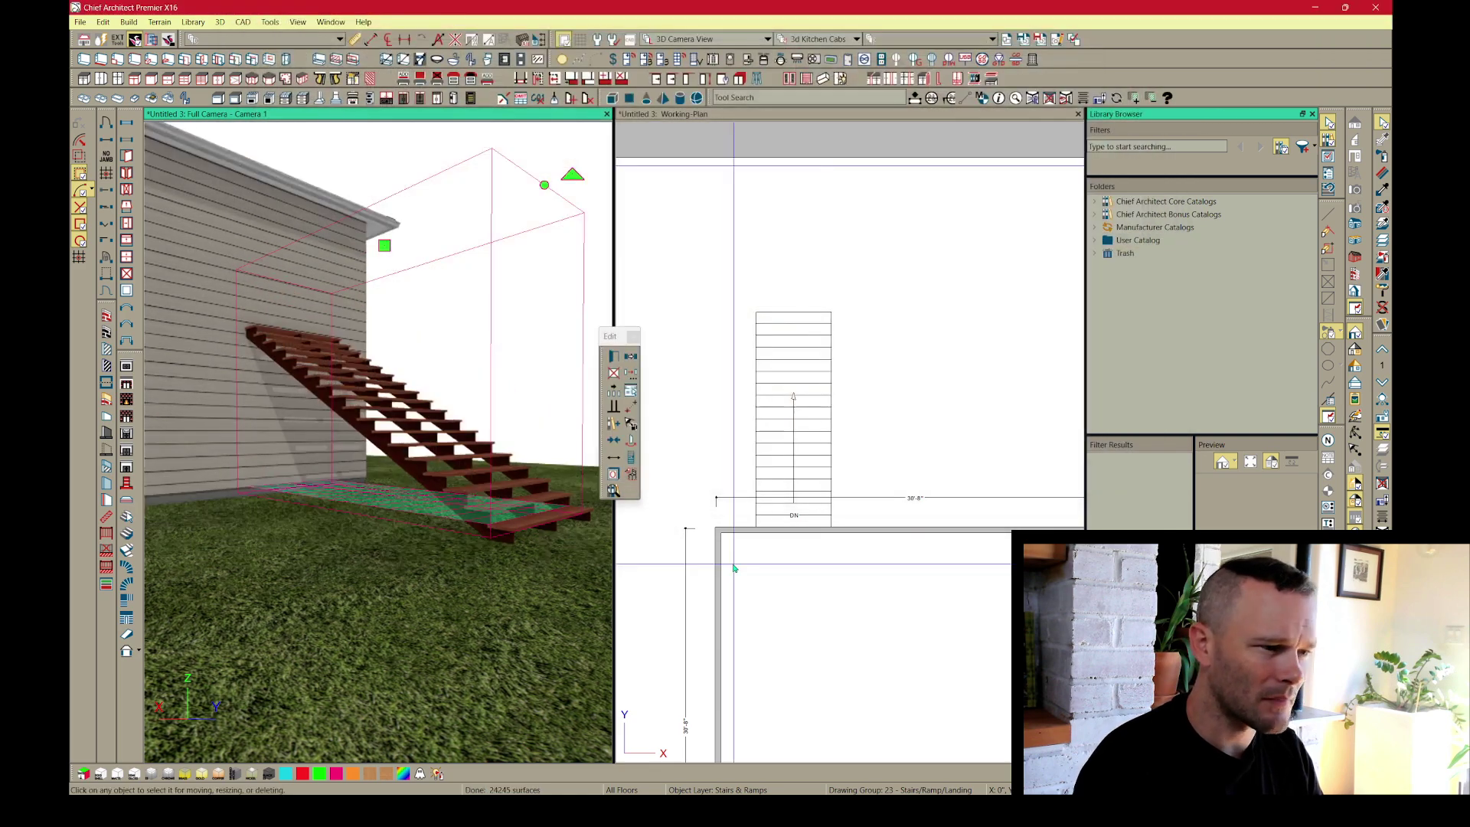
# Draw a baluster railing down the stair's right edge in plan and select it in 3D.
pyautogui.click(107, 534)
pyautogui.scroll(4, 796, 344)
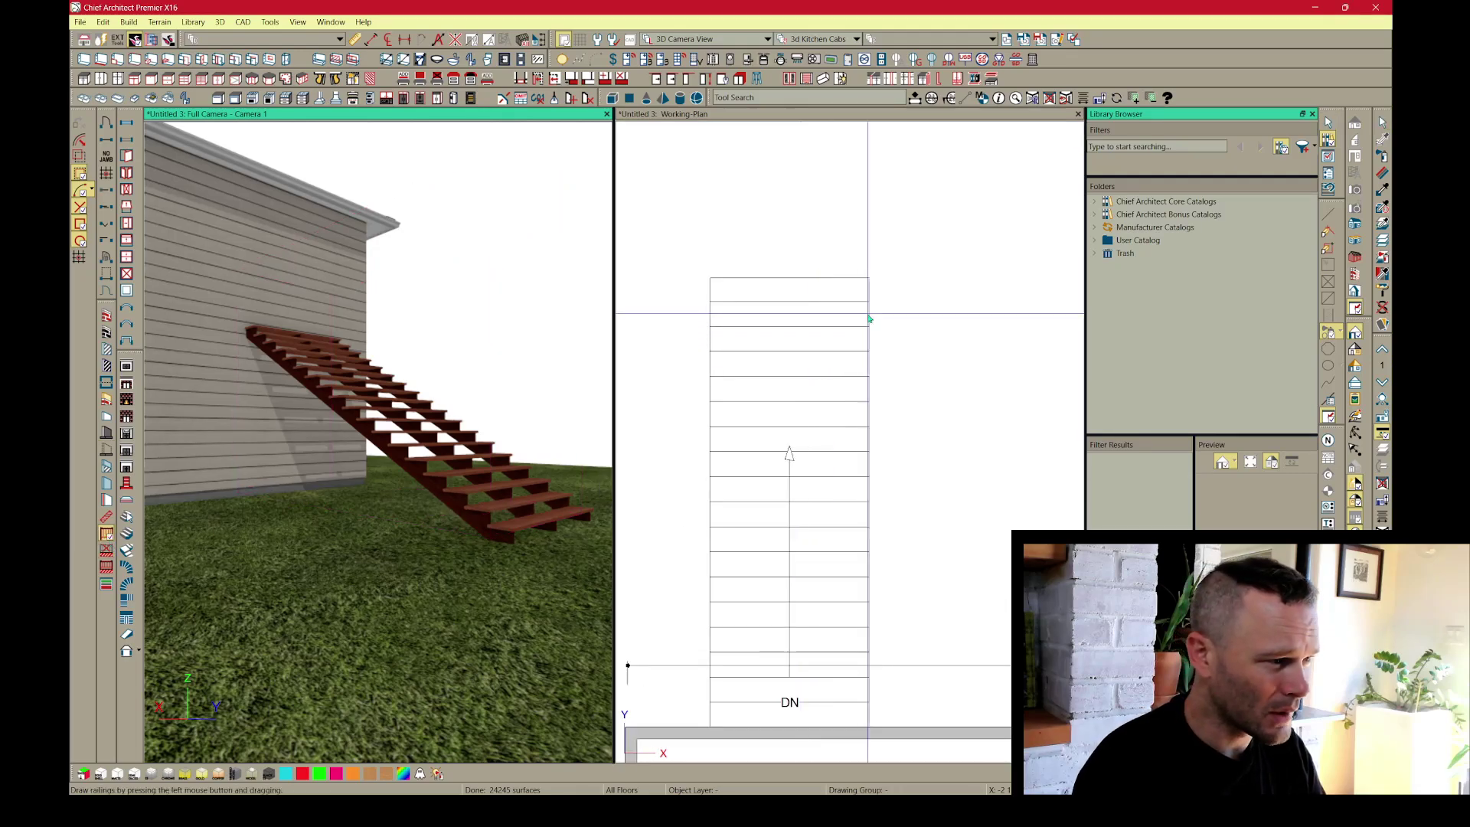
pyautogui.click(935, 344)
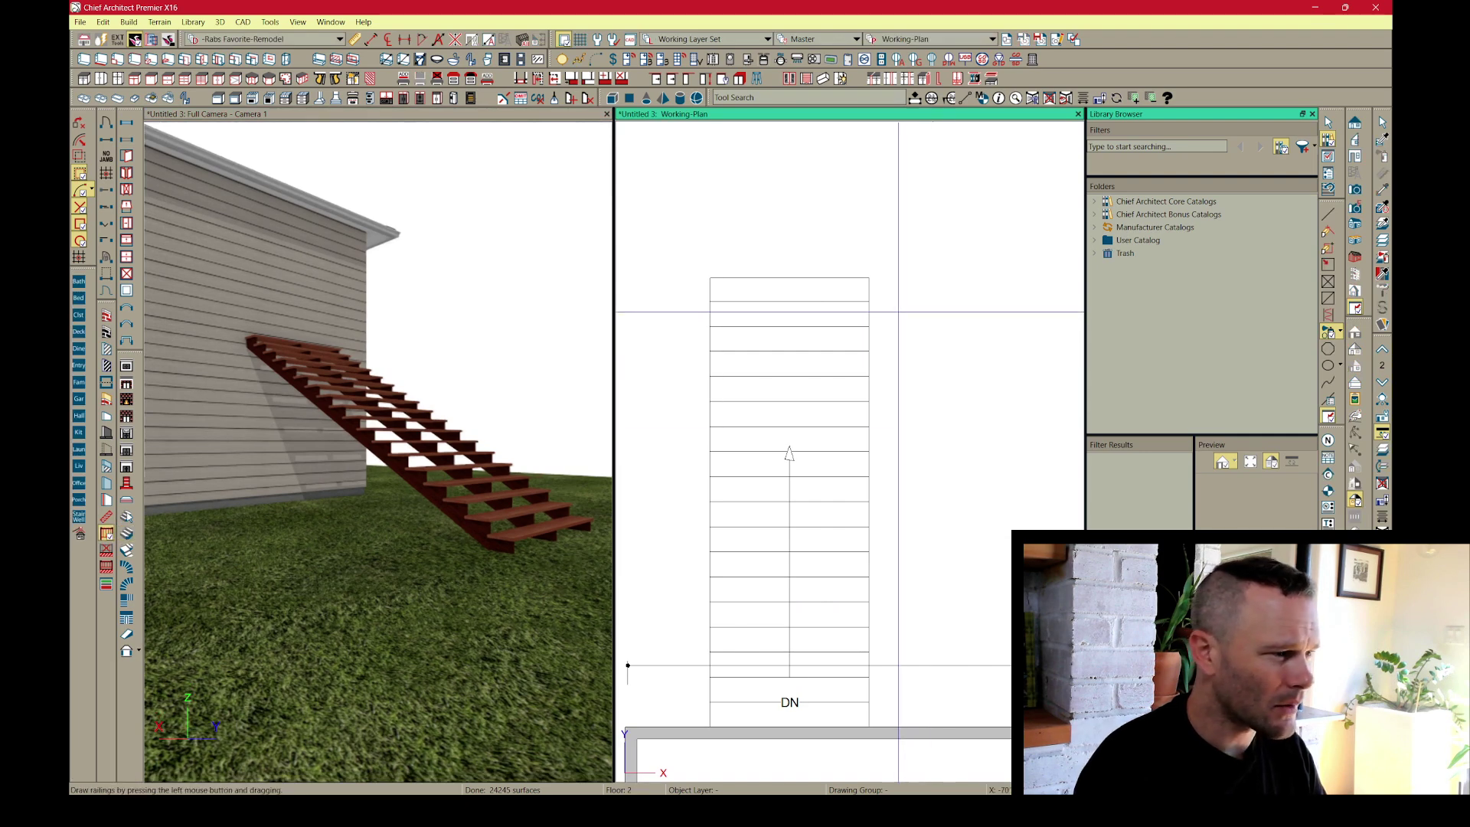
pyautogui.moveTo(868, 301); pyautogui.dragTo(880, 400)
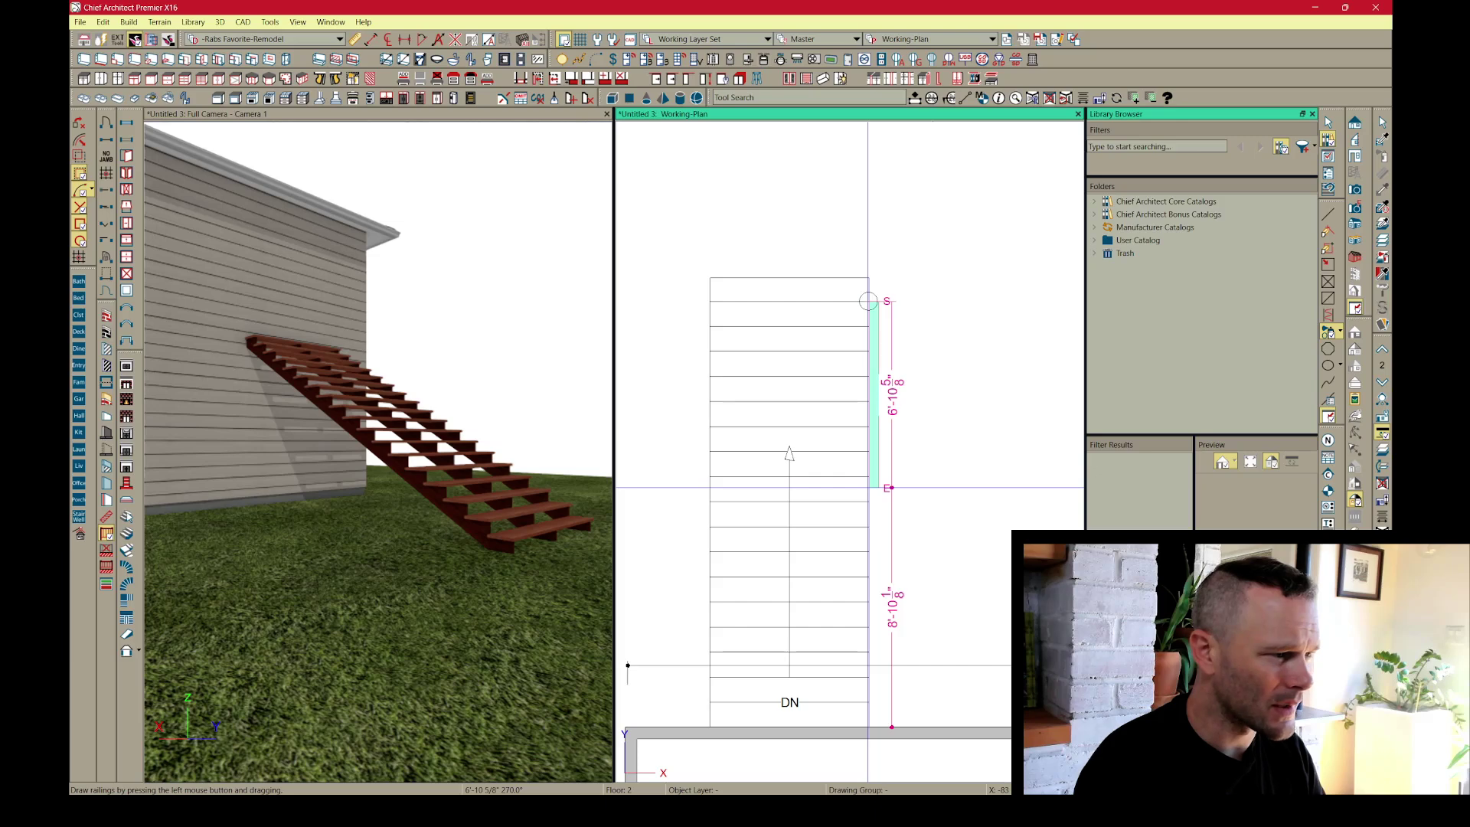
pyautogui.moveTo(888, 487); pyautogui.dragTo(888, 487)
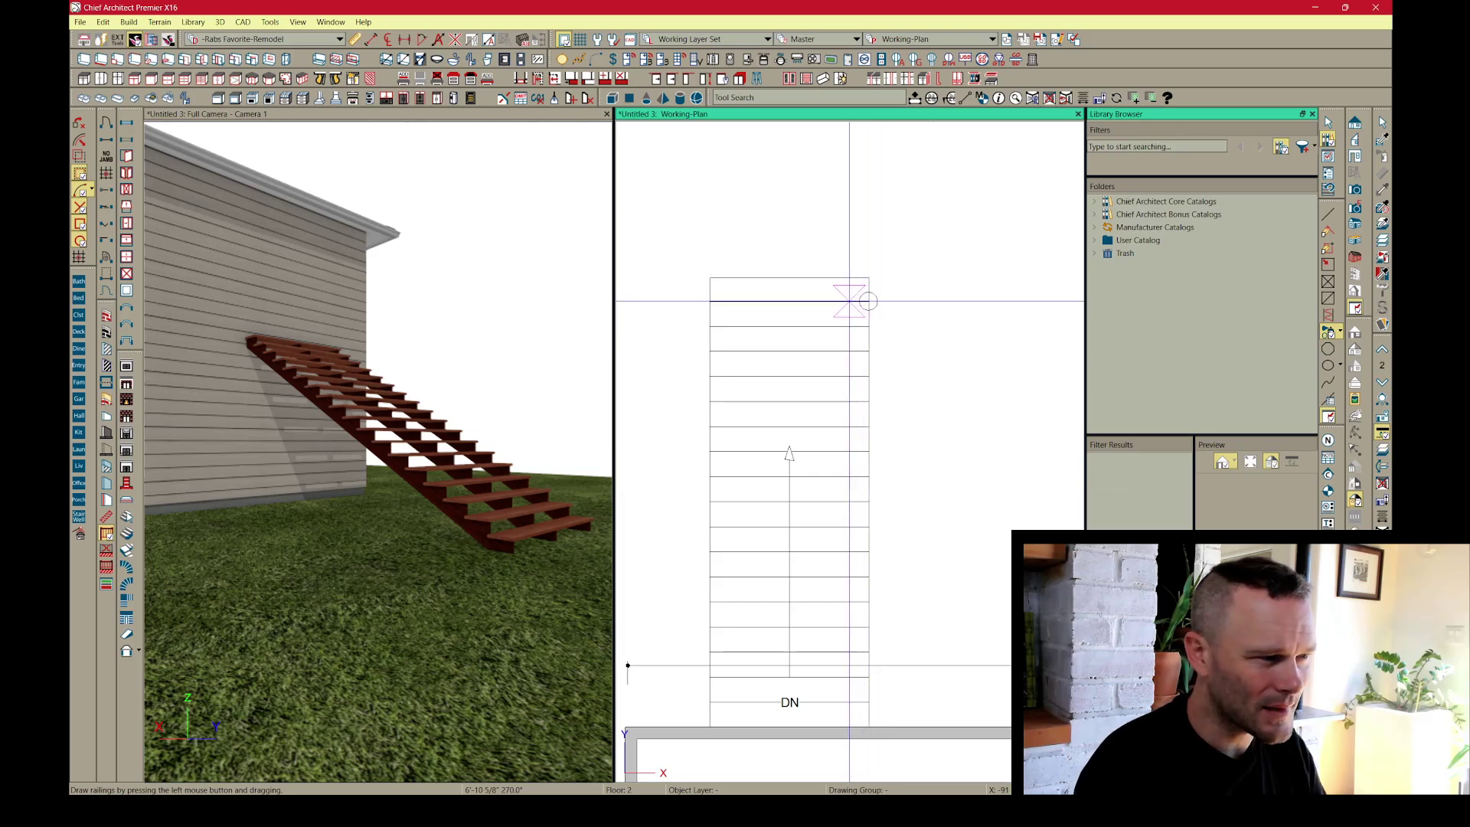
pyautogui.moveTo(850, 301); pyautogui.dragTo(850, 727)
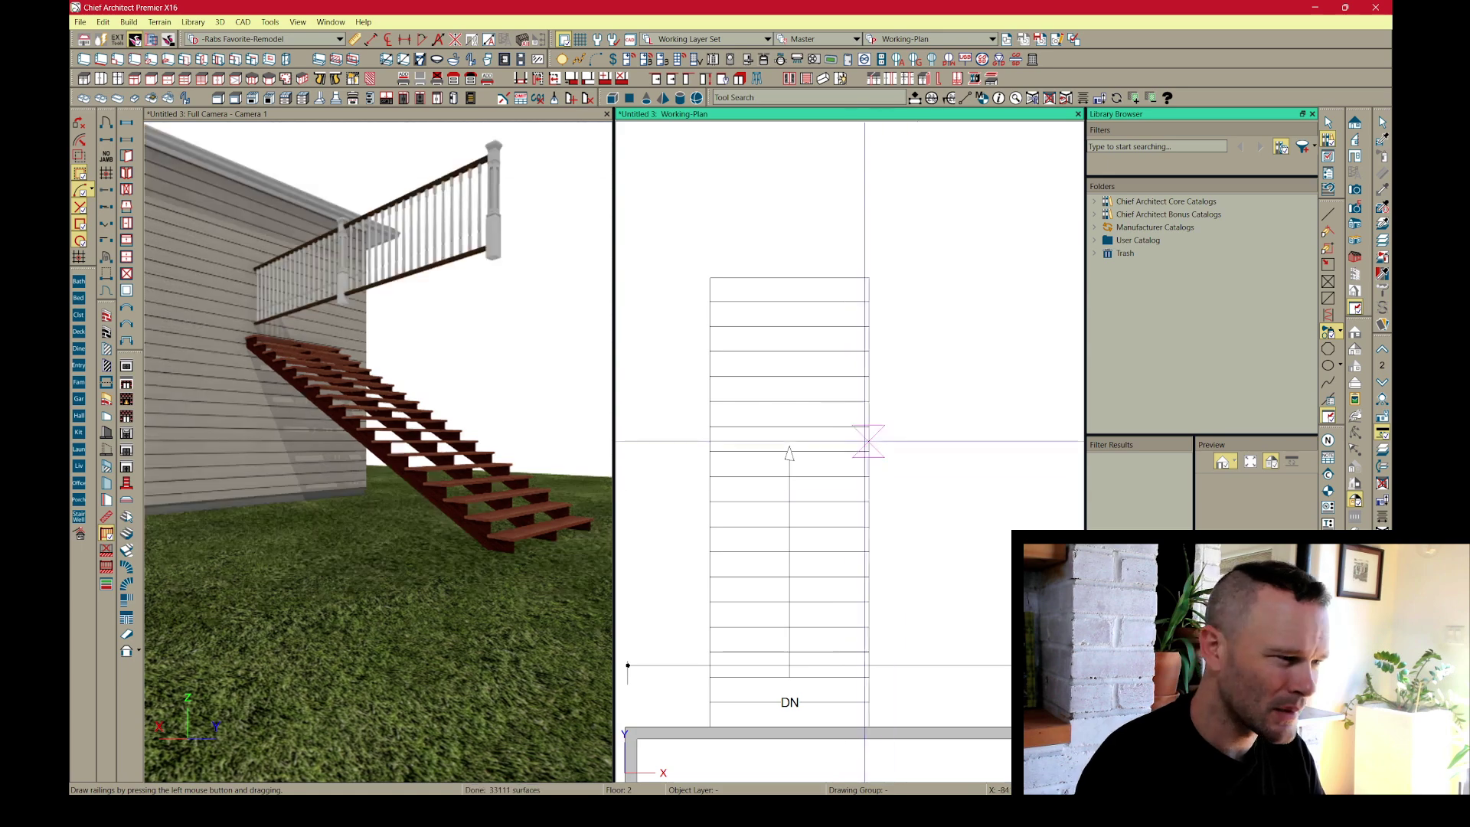
pyautogui.click(346, 270)
pyautogui.click(348, 266)
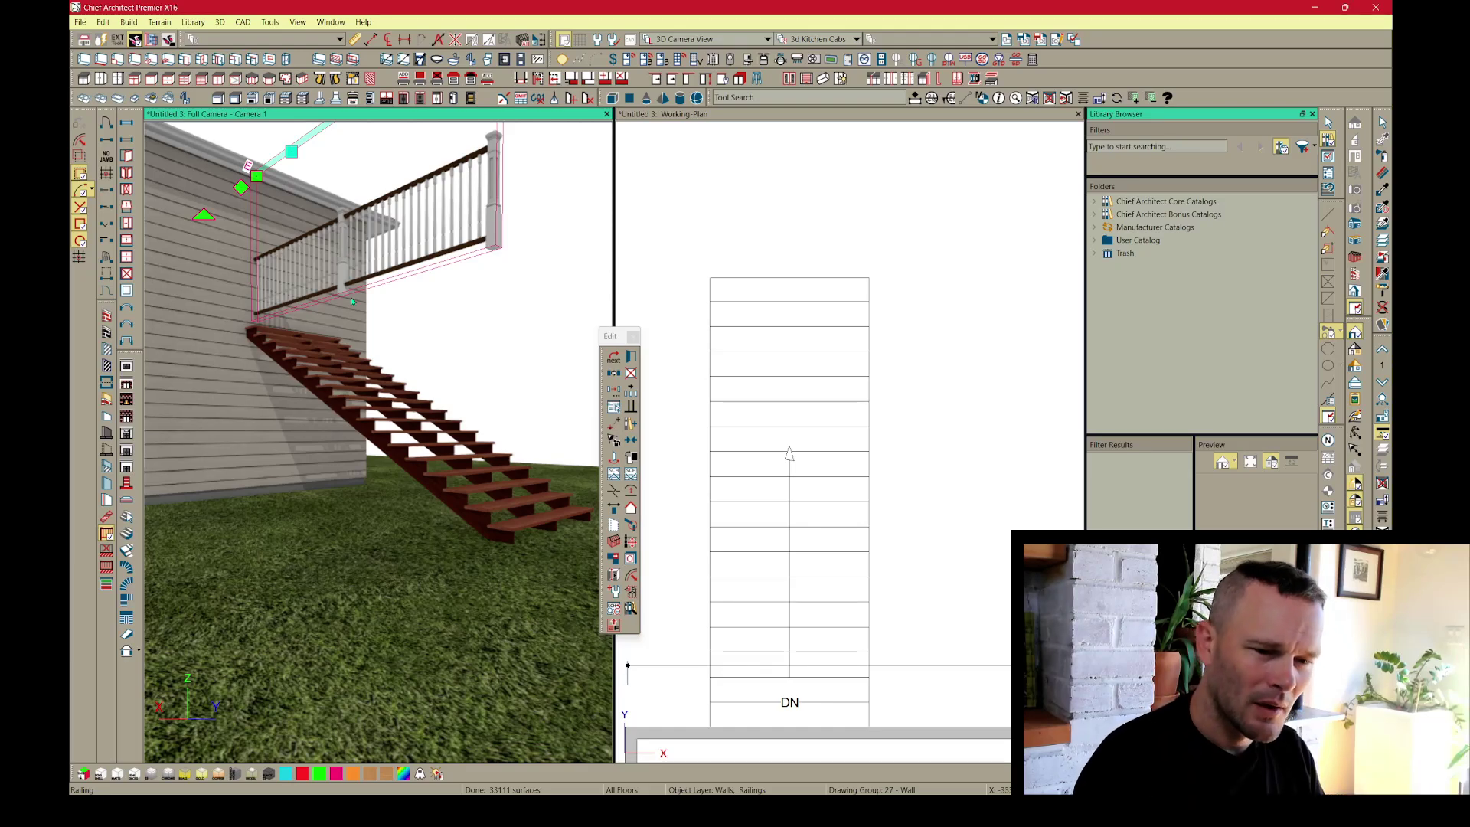
# Turn on Follow Stairs in the railing's Rail Style settings and apply it.
pyautogui.doubleClick(346, 297)
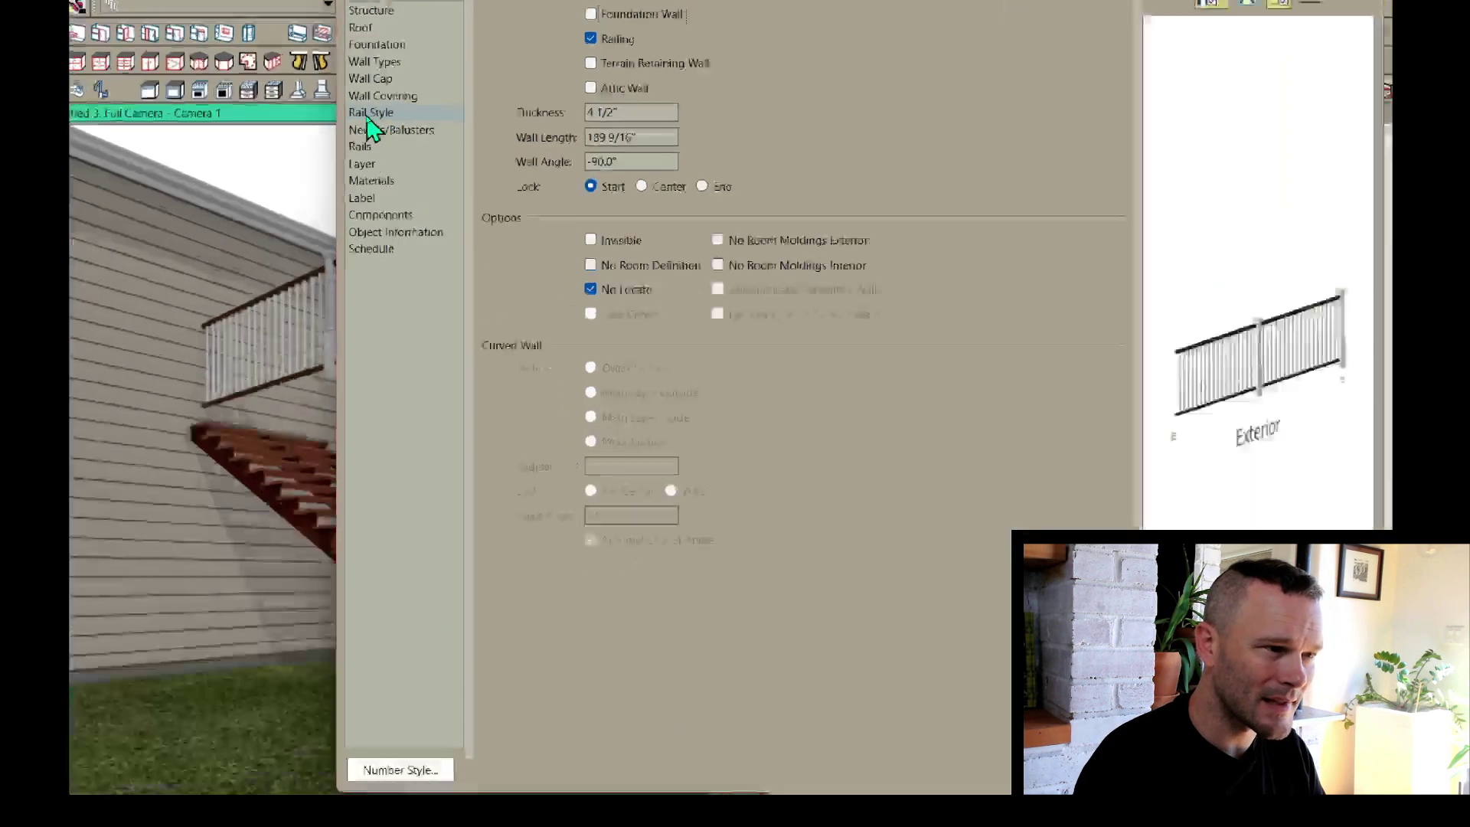
pyautogui.click(368, 115)
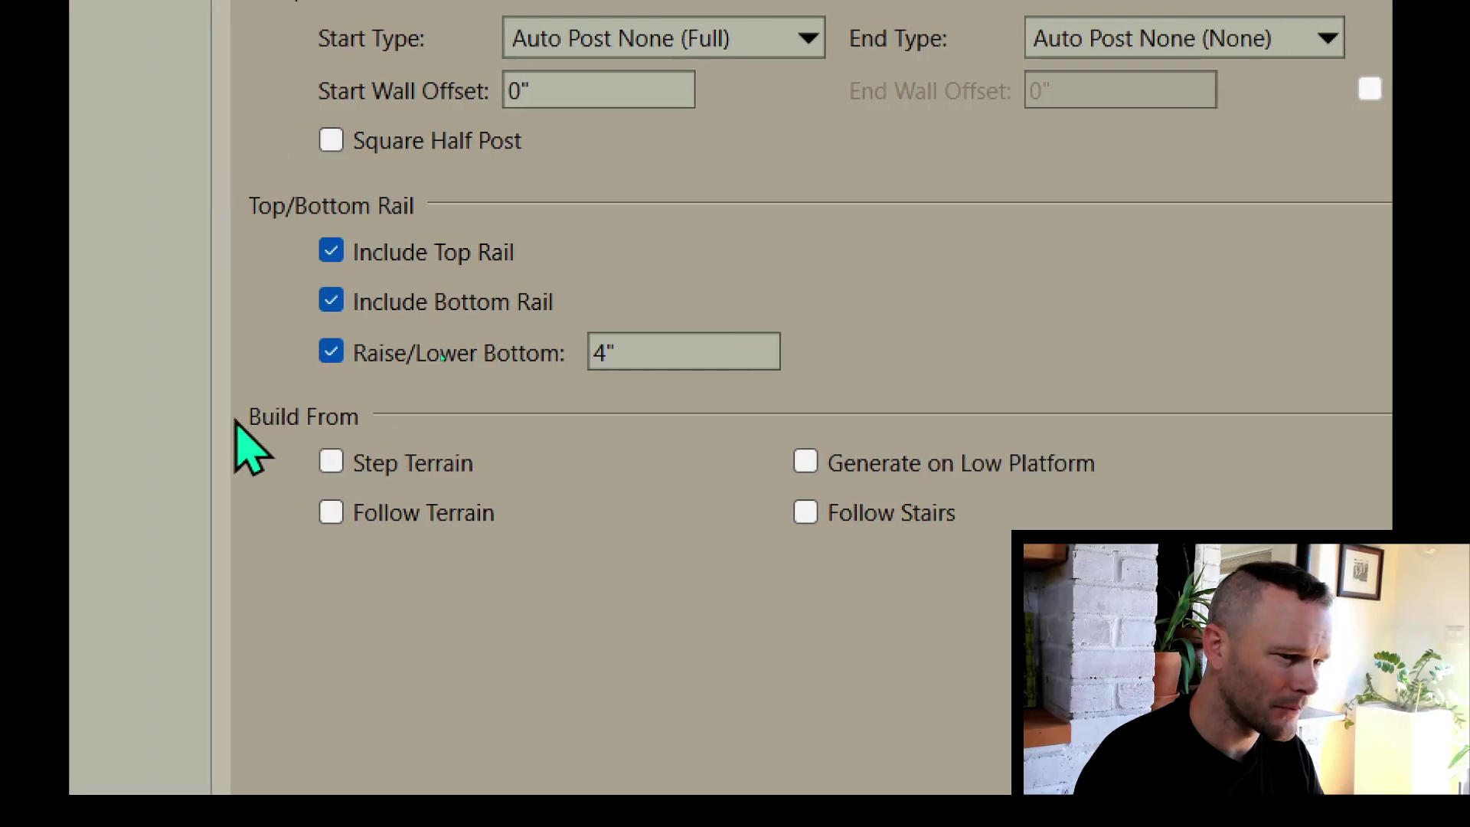
pyautogui.click(824, 515)
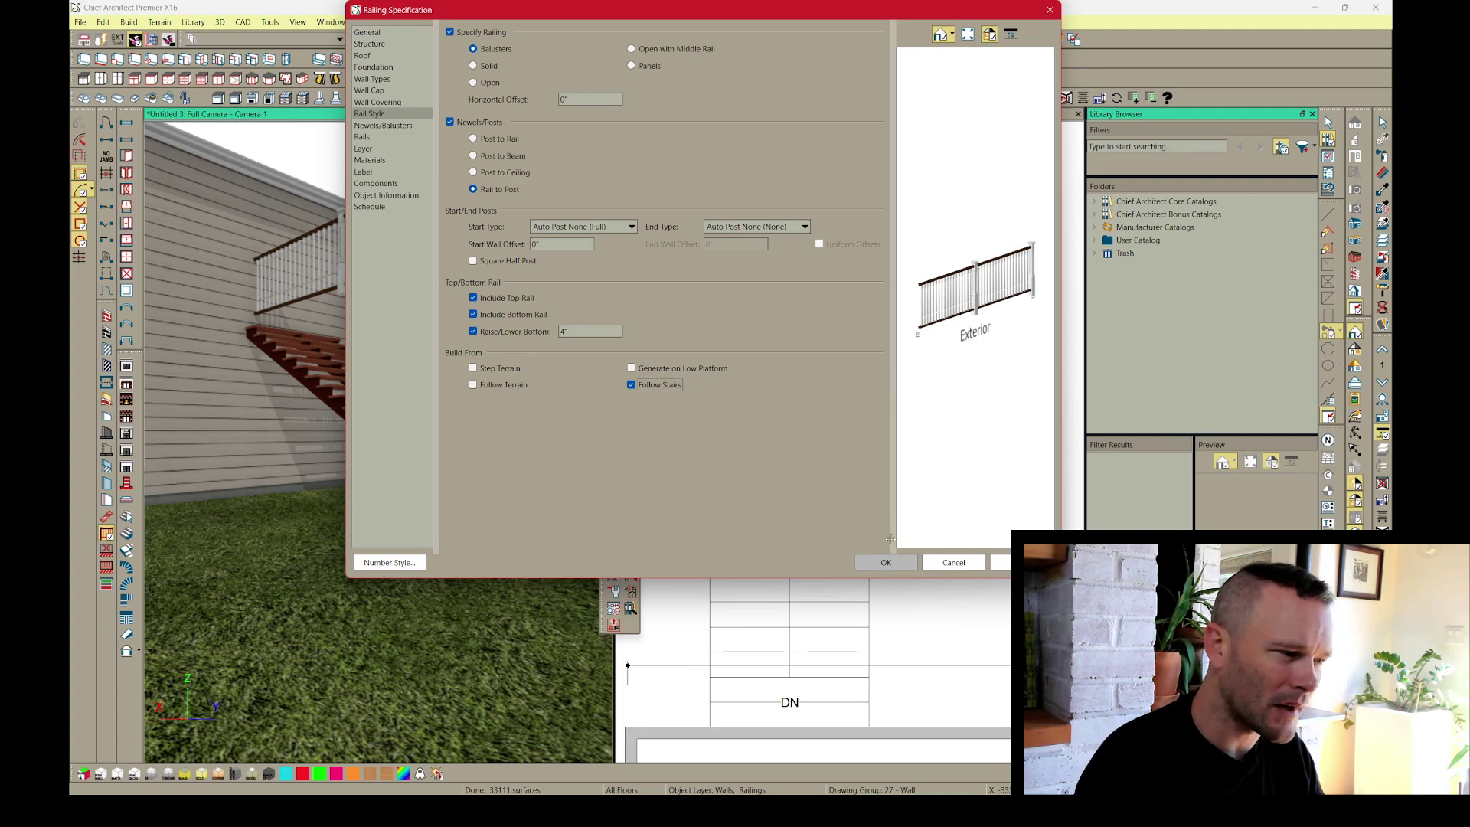
pyautogui.click(886, 562)
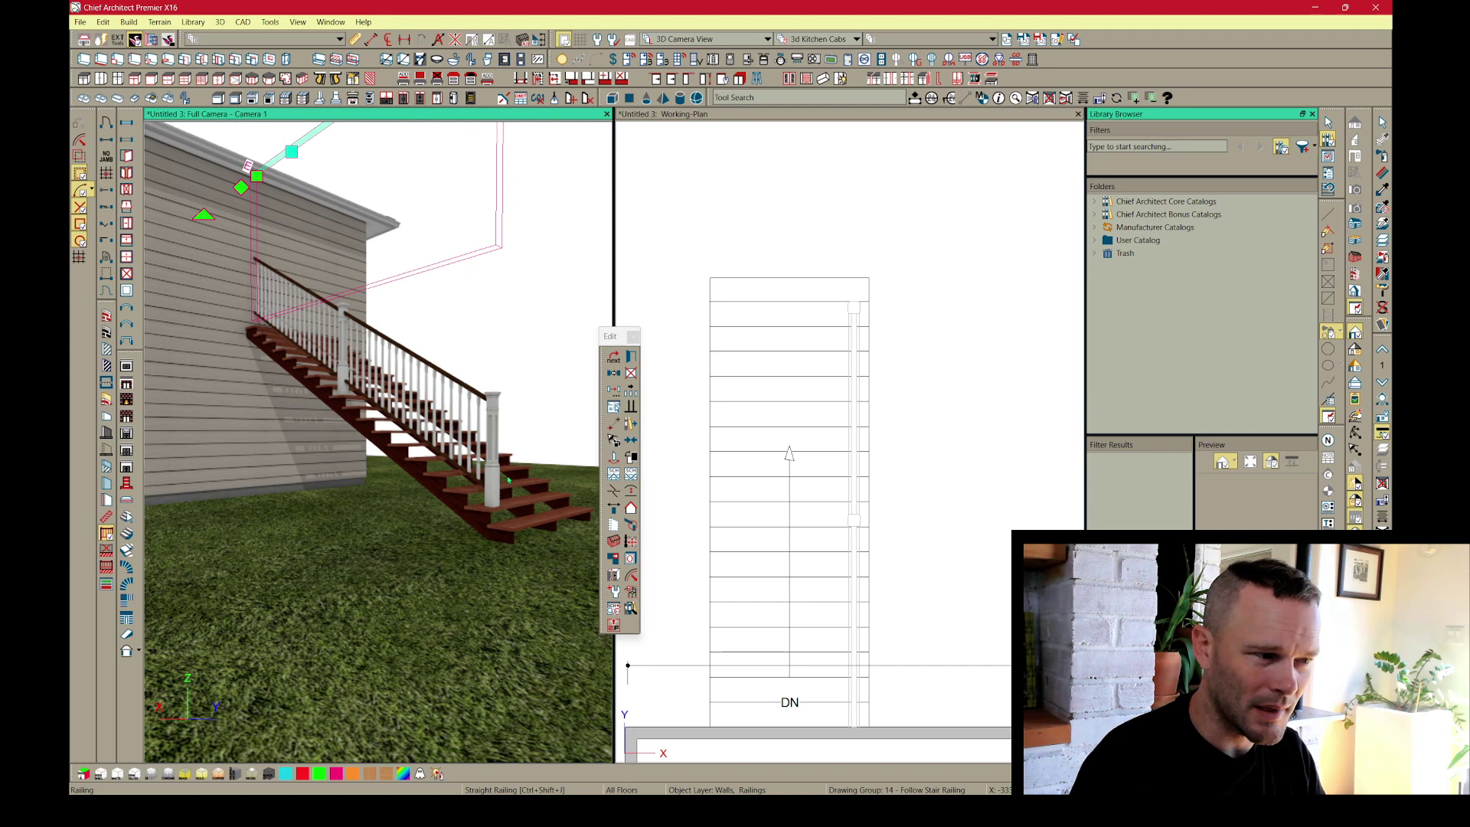
pyautogui.click(856, 343)
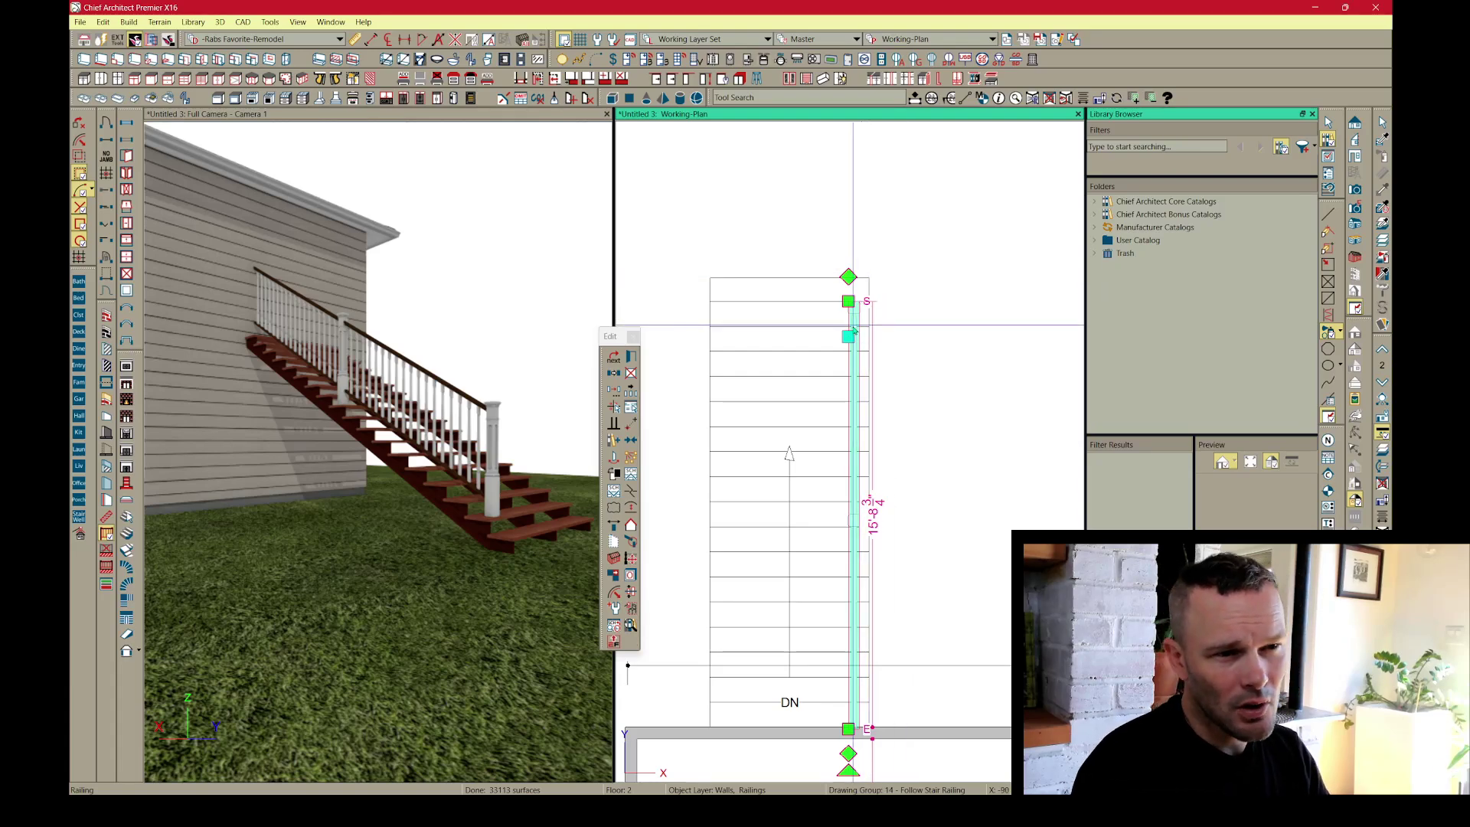
pyautogui.click(854, 330)
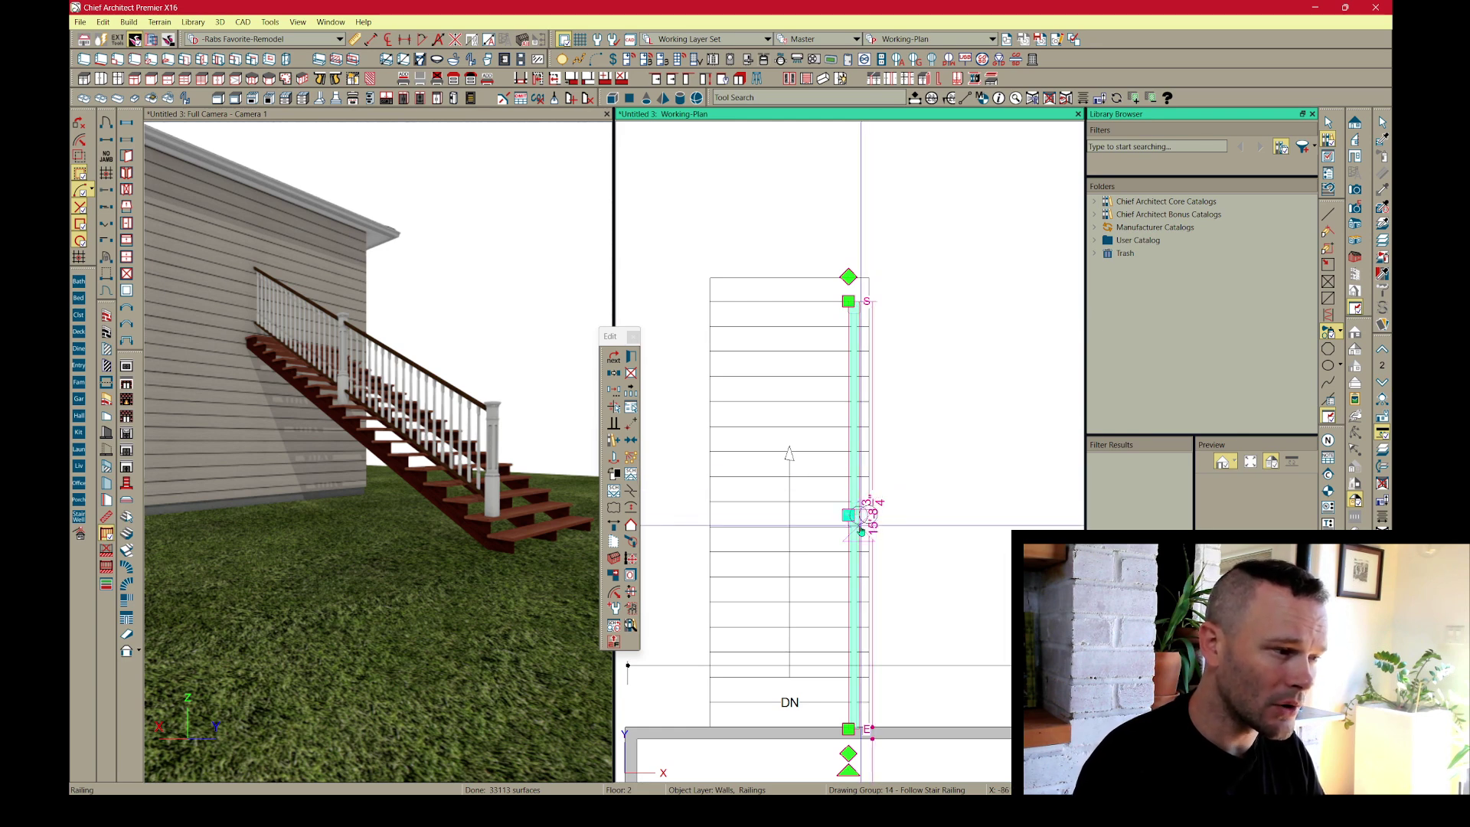
pyautogui.moveTo(859, 515)
pyautogui.mouseDown()
pyautogui.moveTo(859, 544)
pyautogui.moveTo(859, 515)
pyautogui.mouseUp()
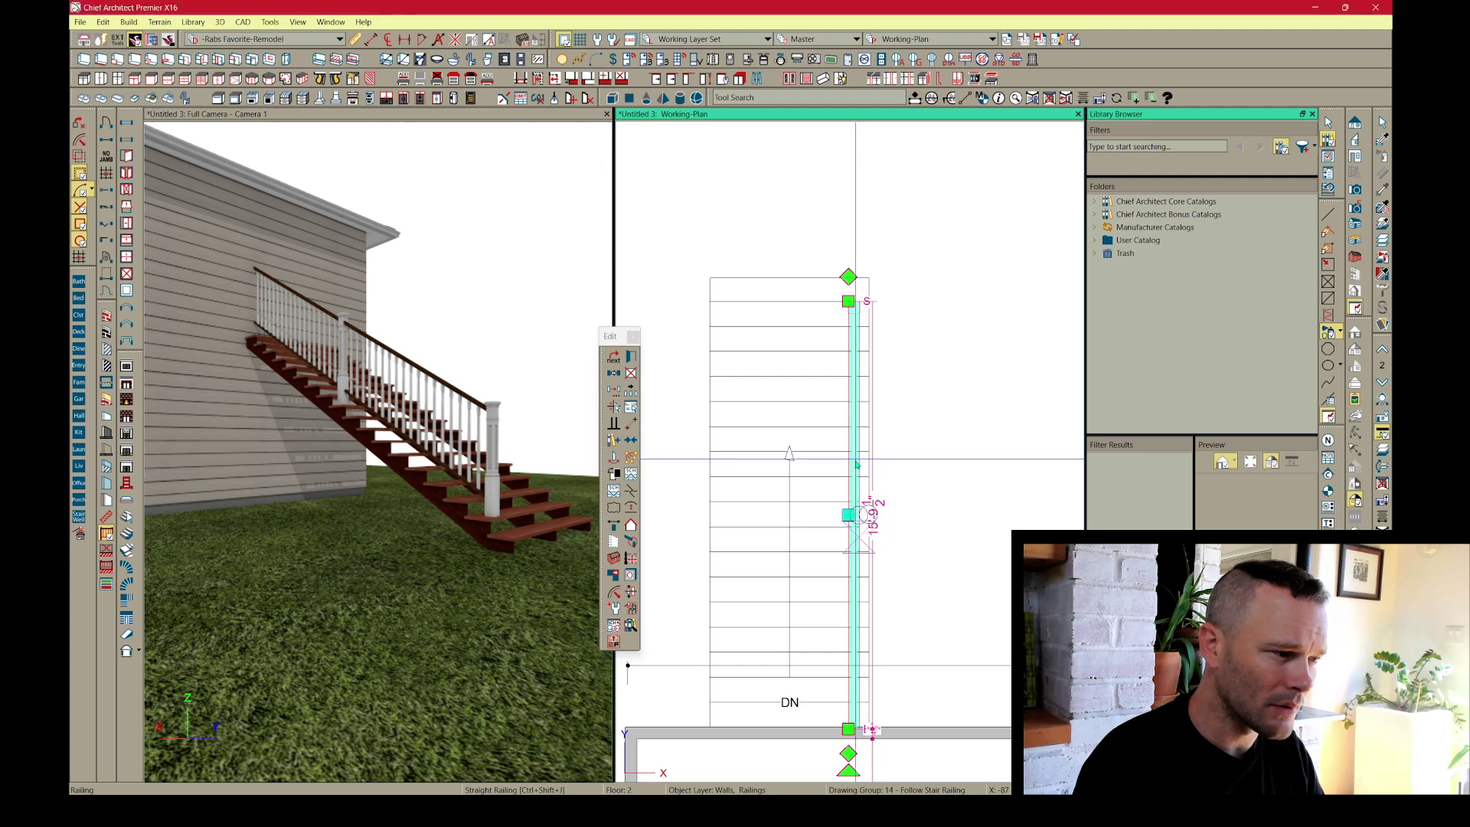
pyautogui.press('Escape')
pyautogui.click(856, 513)
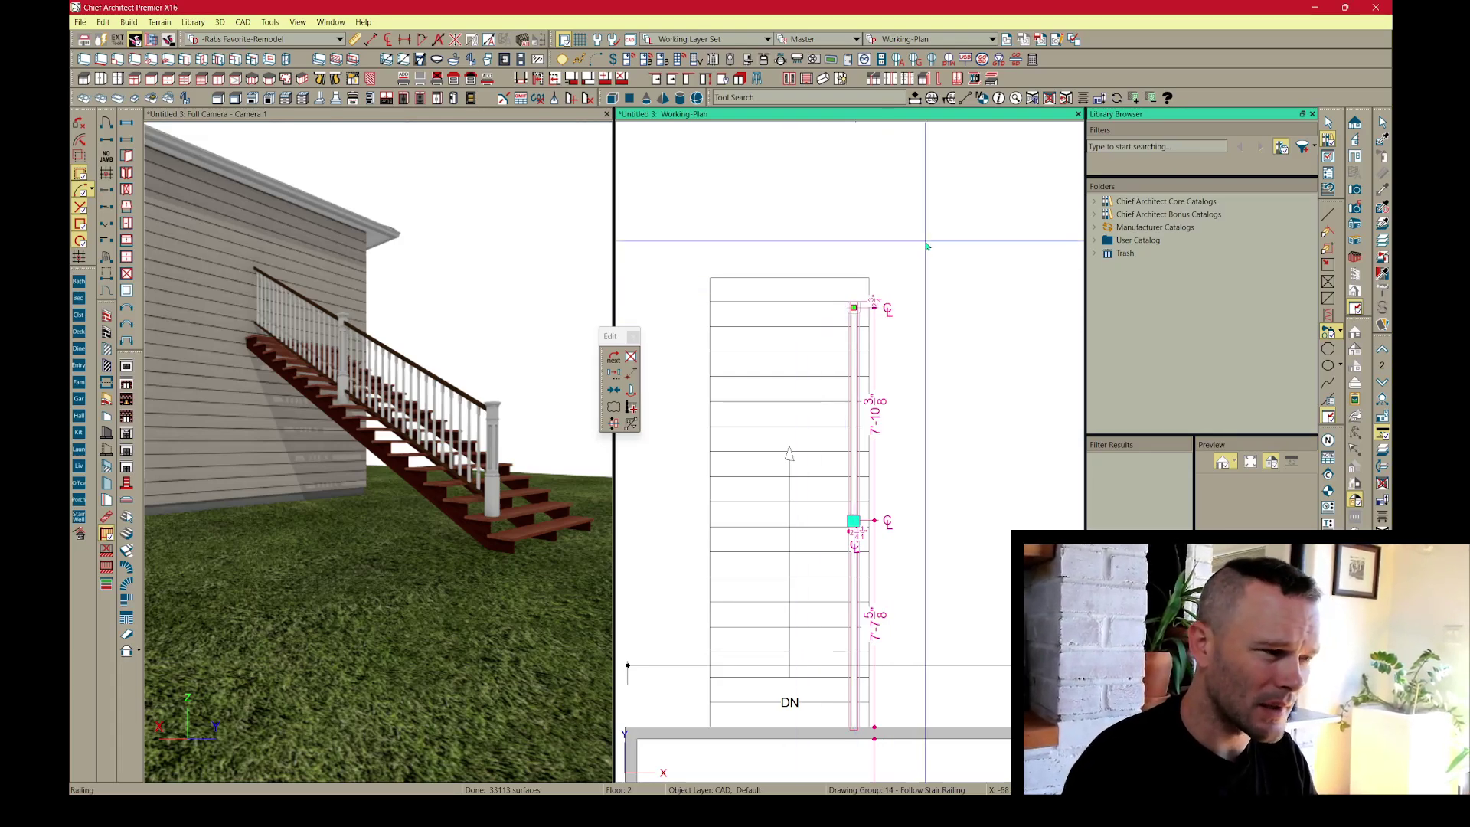
pyautogui.hotkey('ctrl', 'shift', 'j')
pyautogui.click(535, 427)
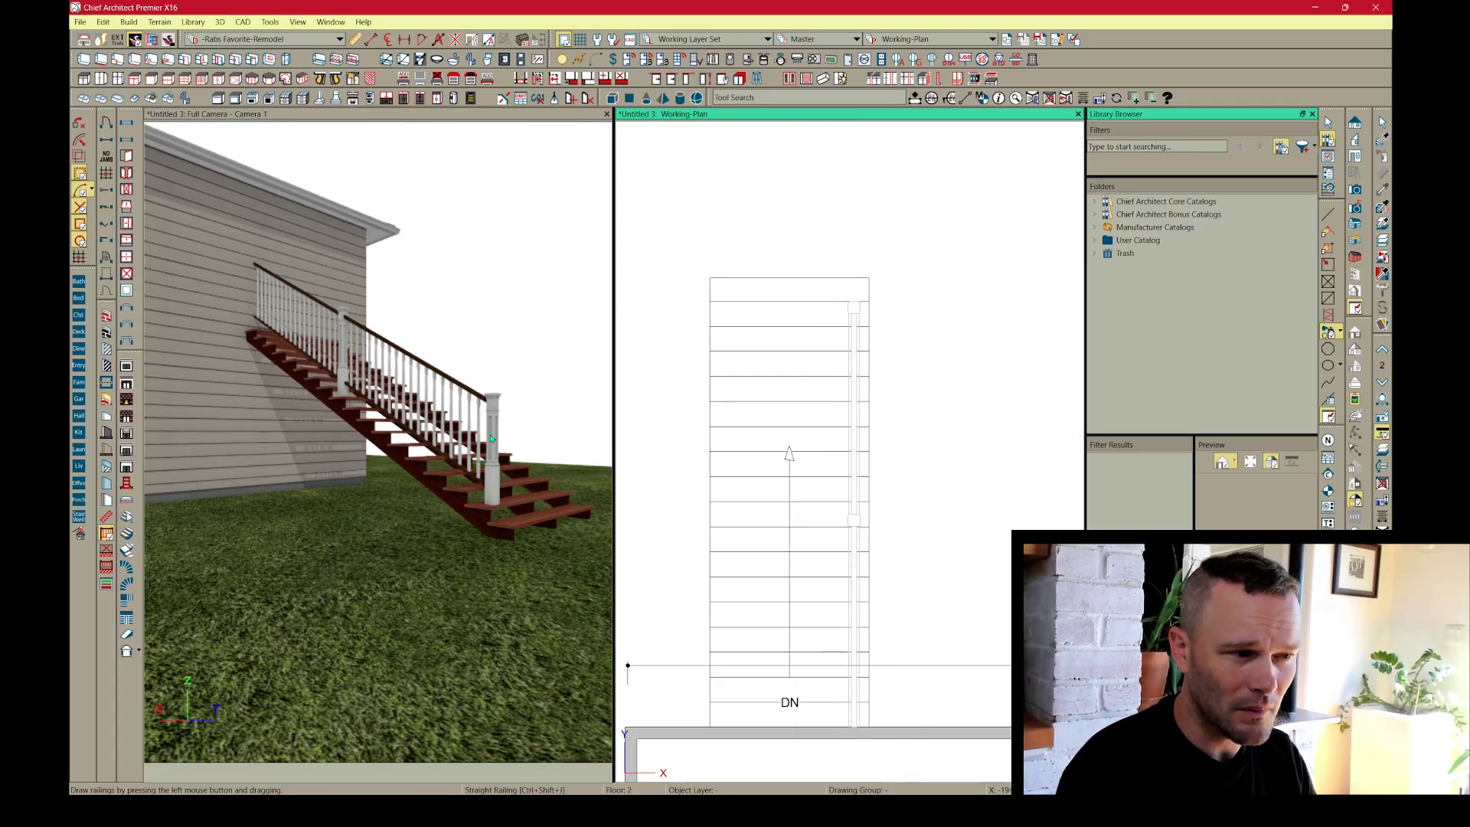
pyautogui.click(490, 436)
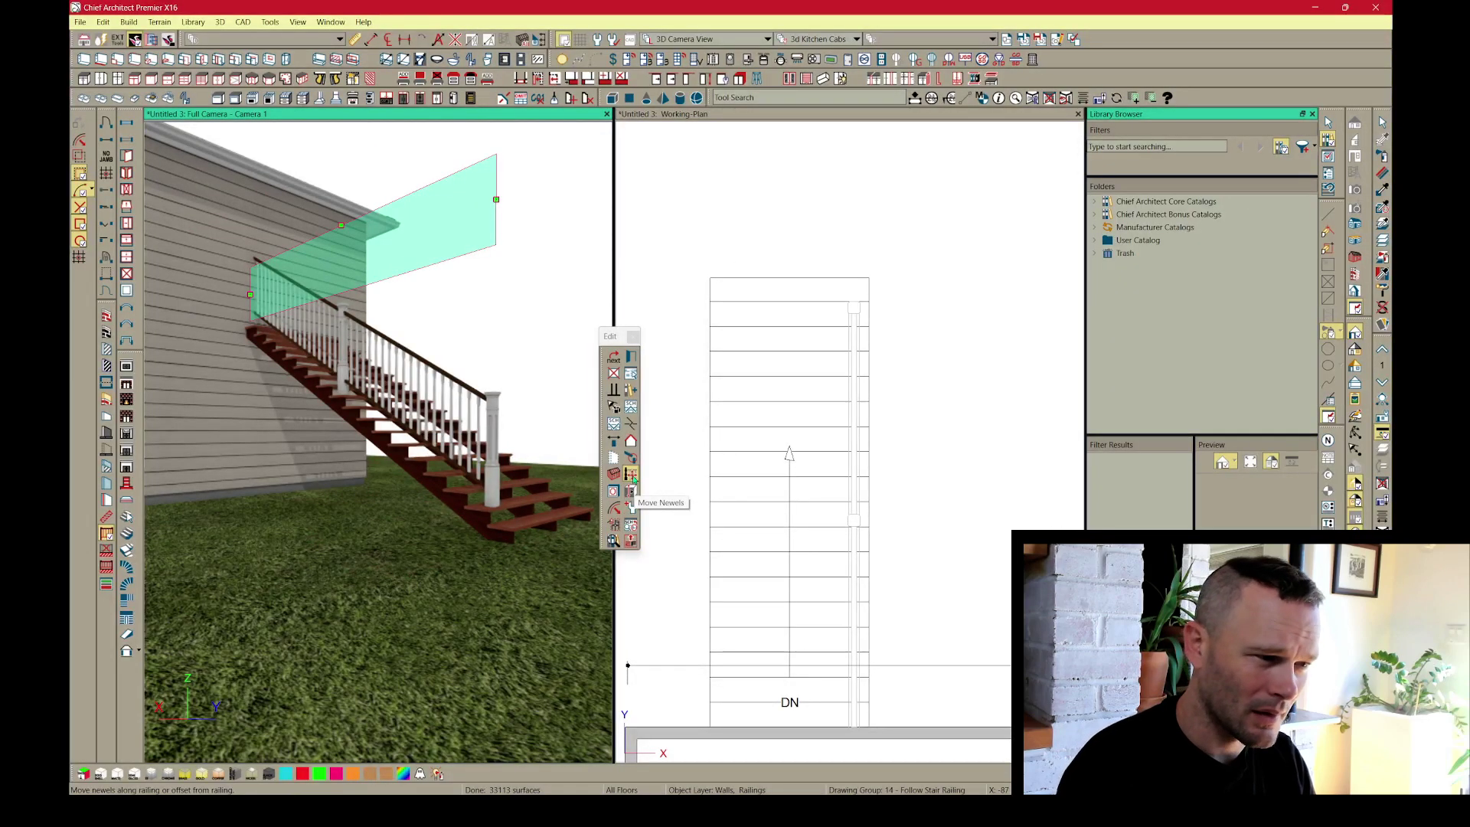
# Remove the railing's bottom rail and set Raise/Lower Bottom to -5.
pyautogui.click(630, 355)
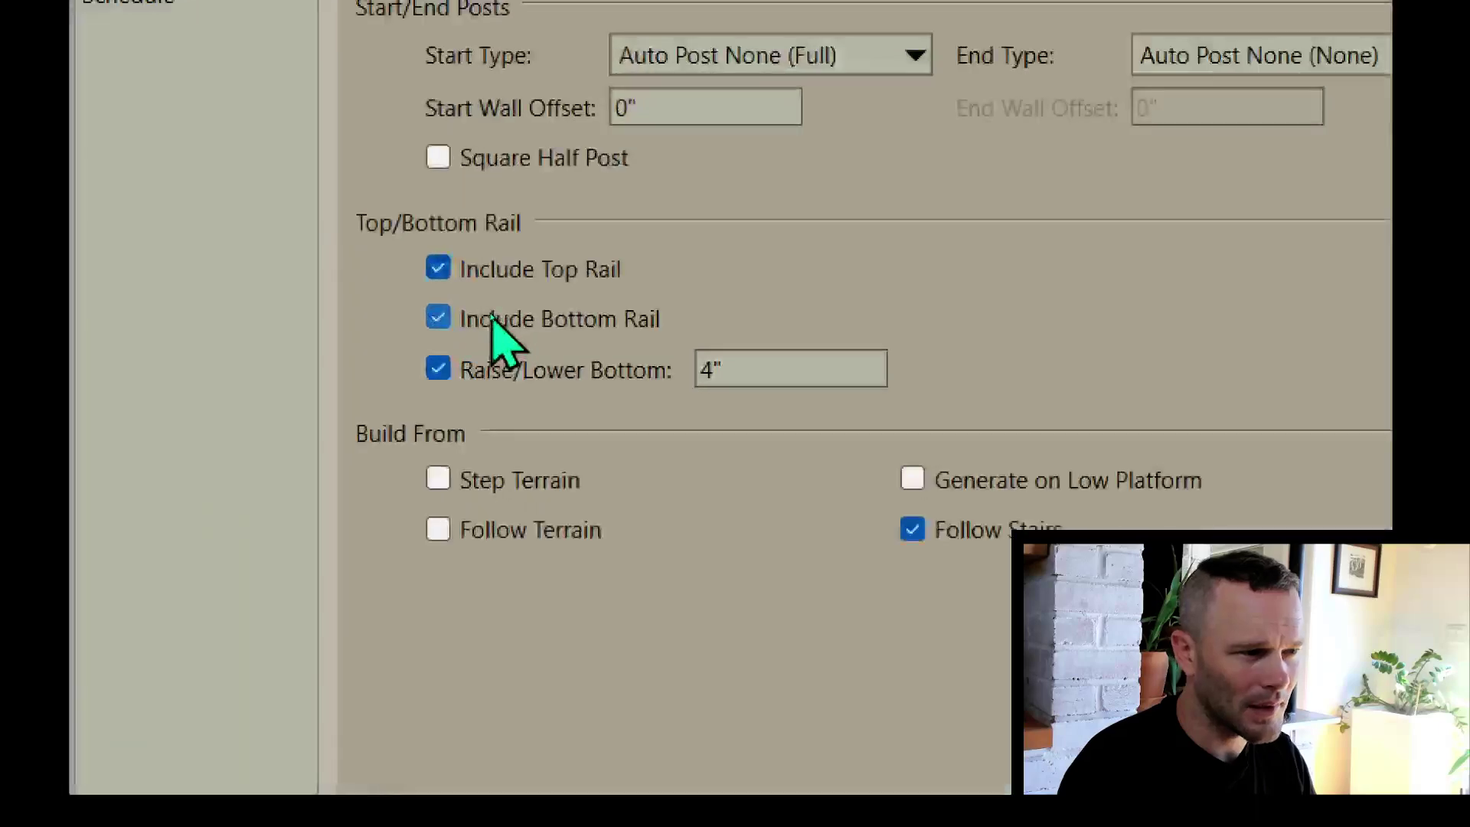
pyautogui.click(528, 315)
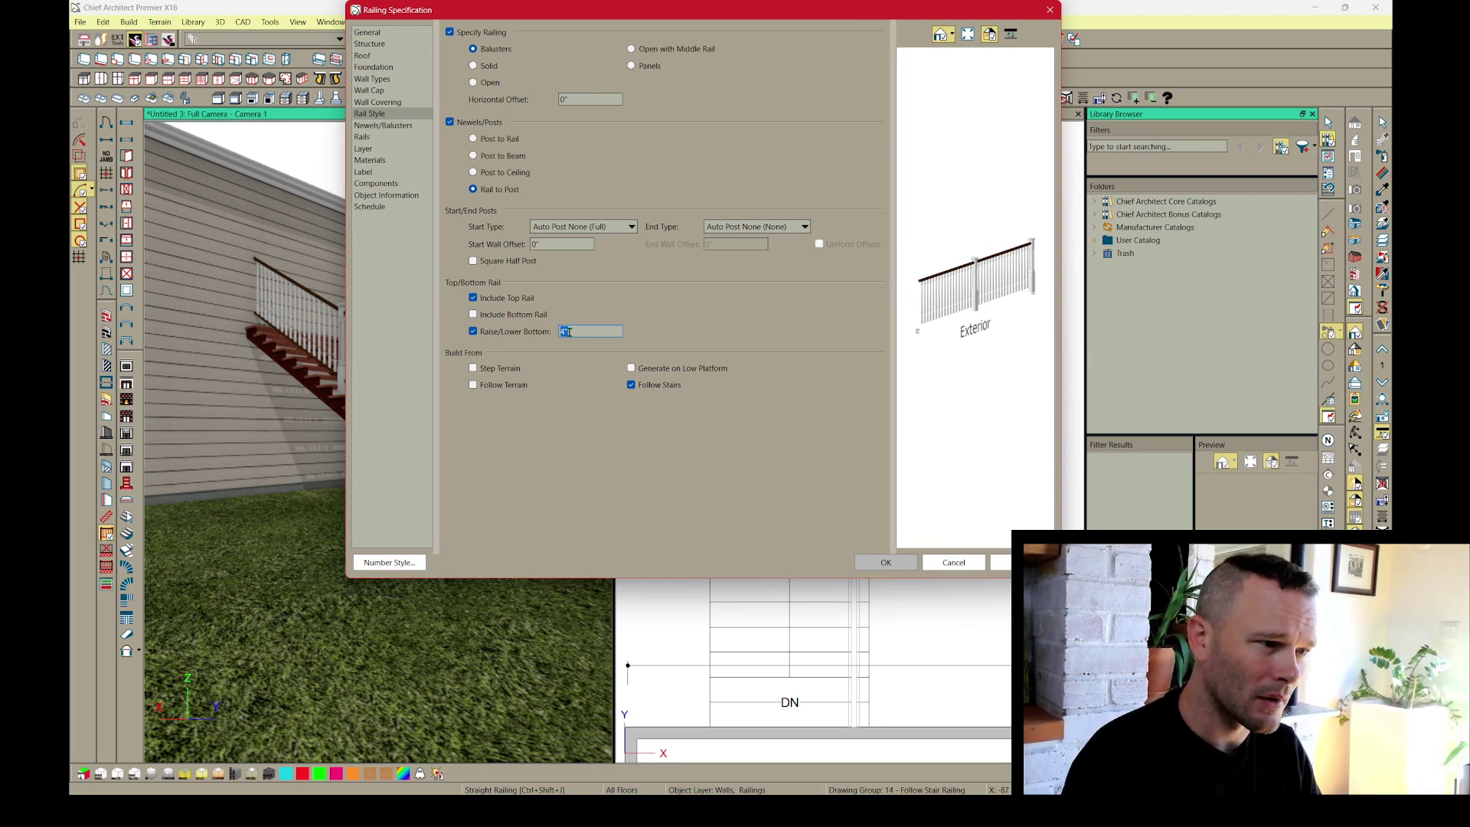
pyautogui.write('-5')
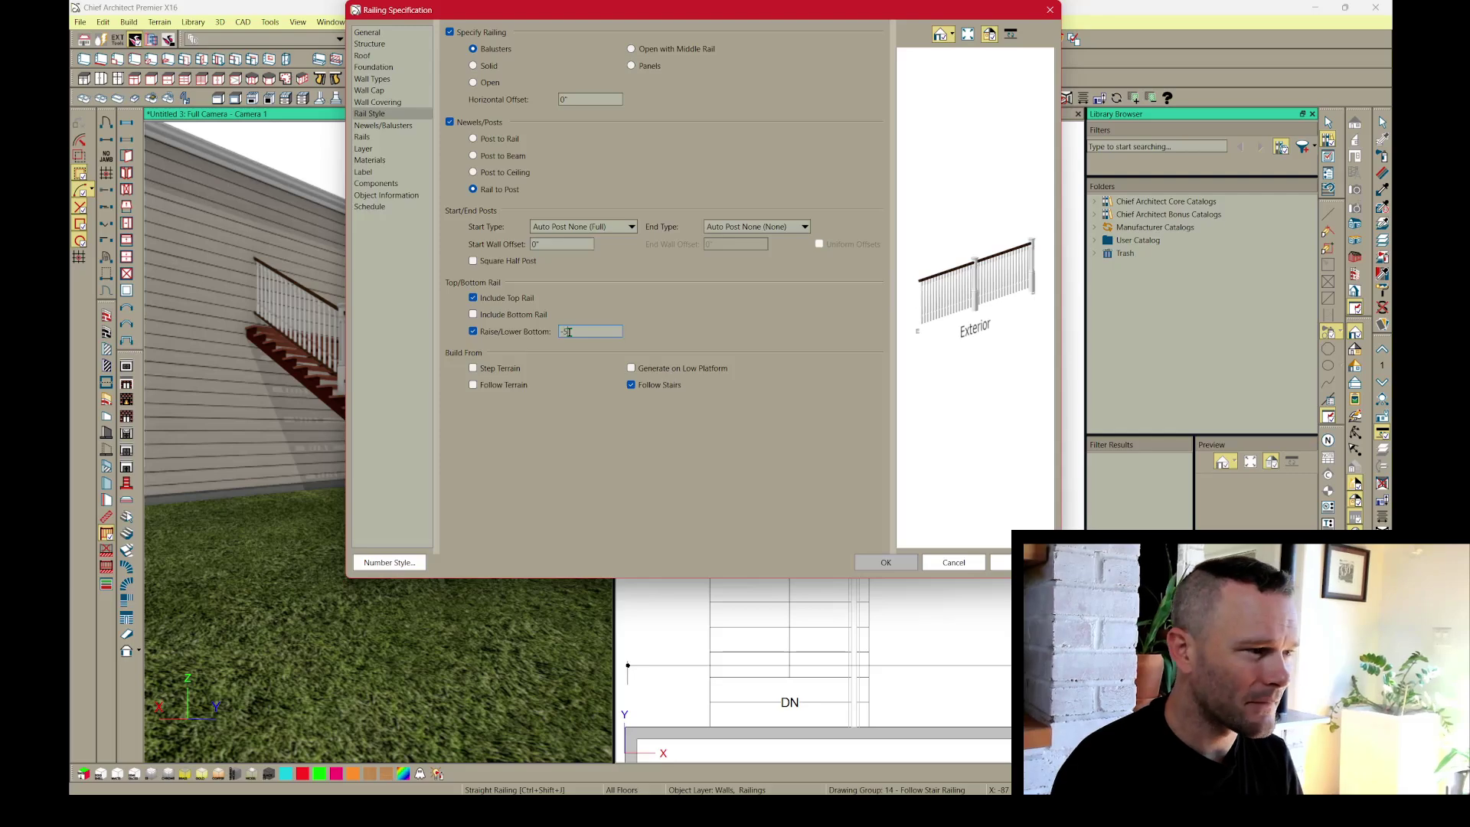
pyautogui.press('Return')
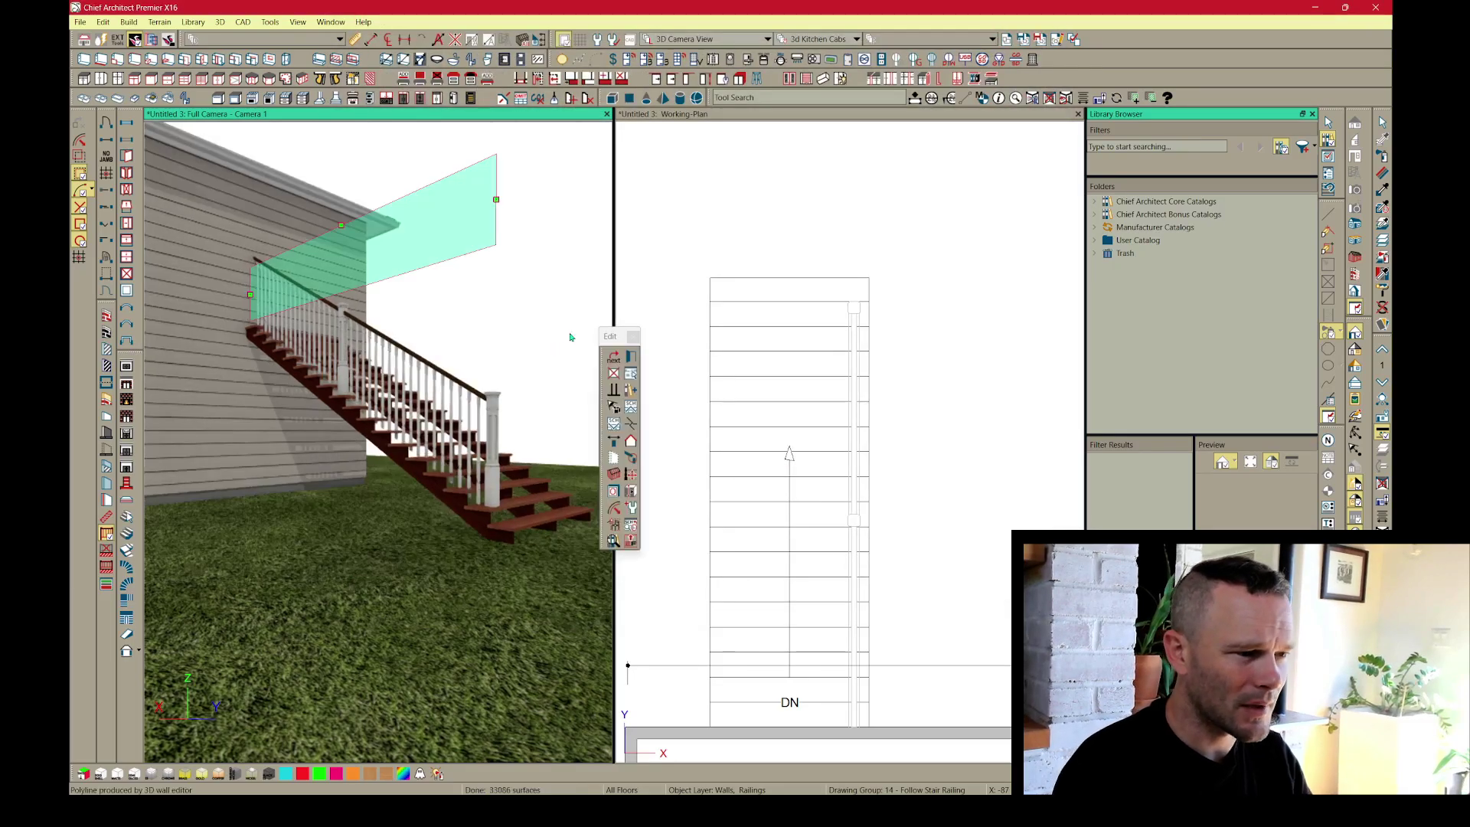
# Pull the railing's upper plane edge back toward the wall so it ends near the eave.
pyautogui.scroll(3, 452, 462)
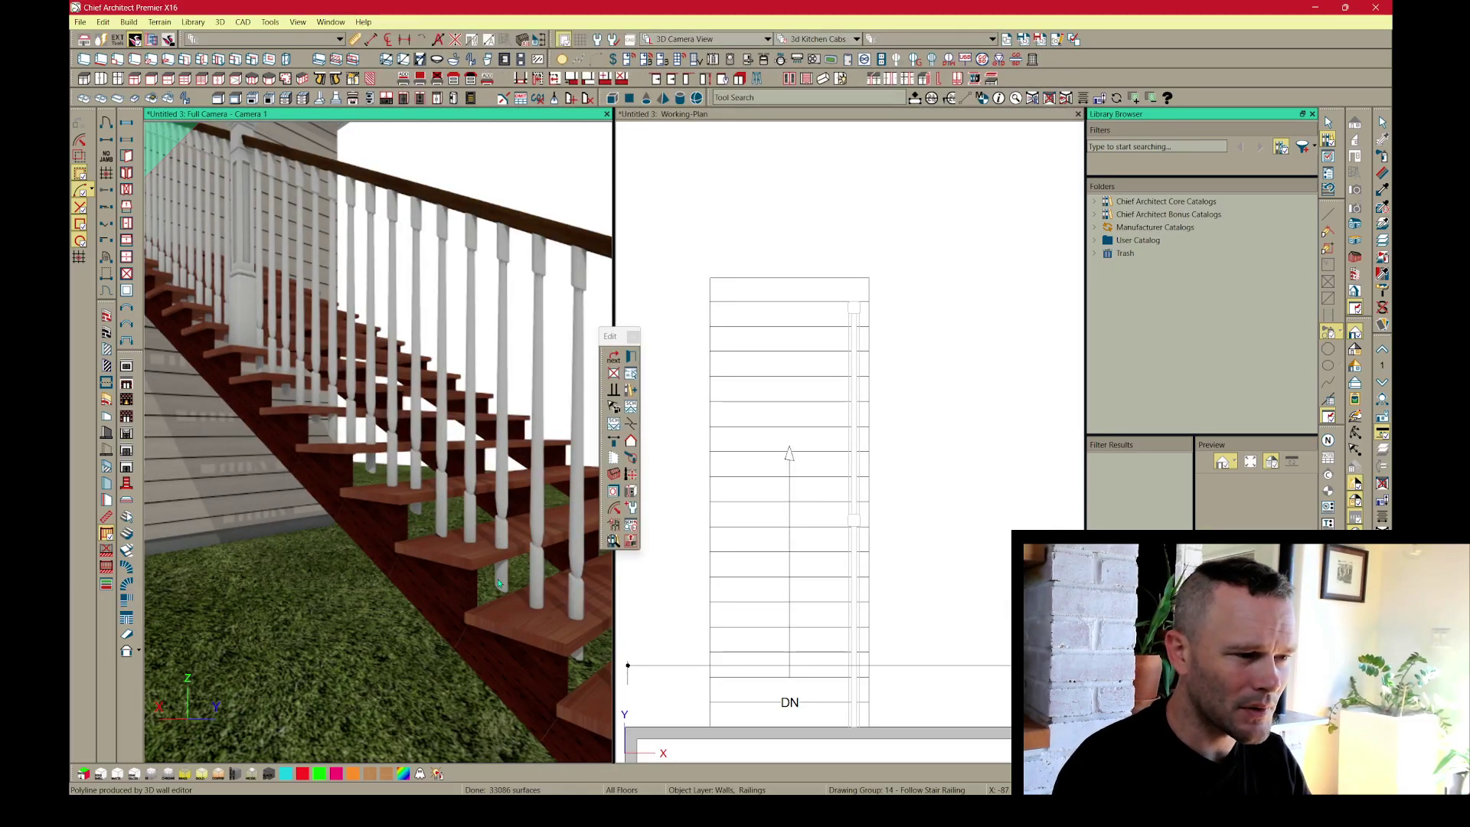
pyautogui.moveTo(498, 583); pyautogui.dragTo(413, 541, button='middle')
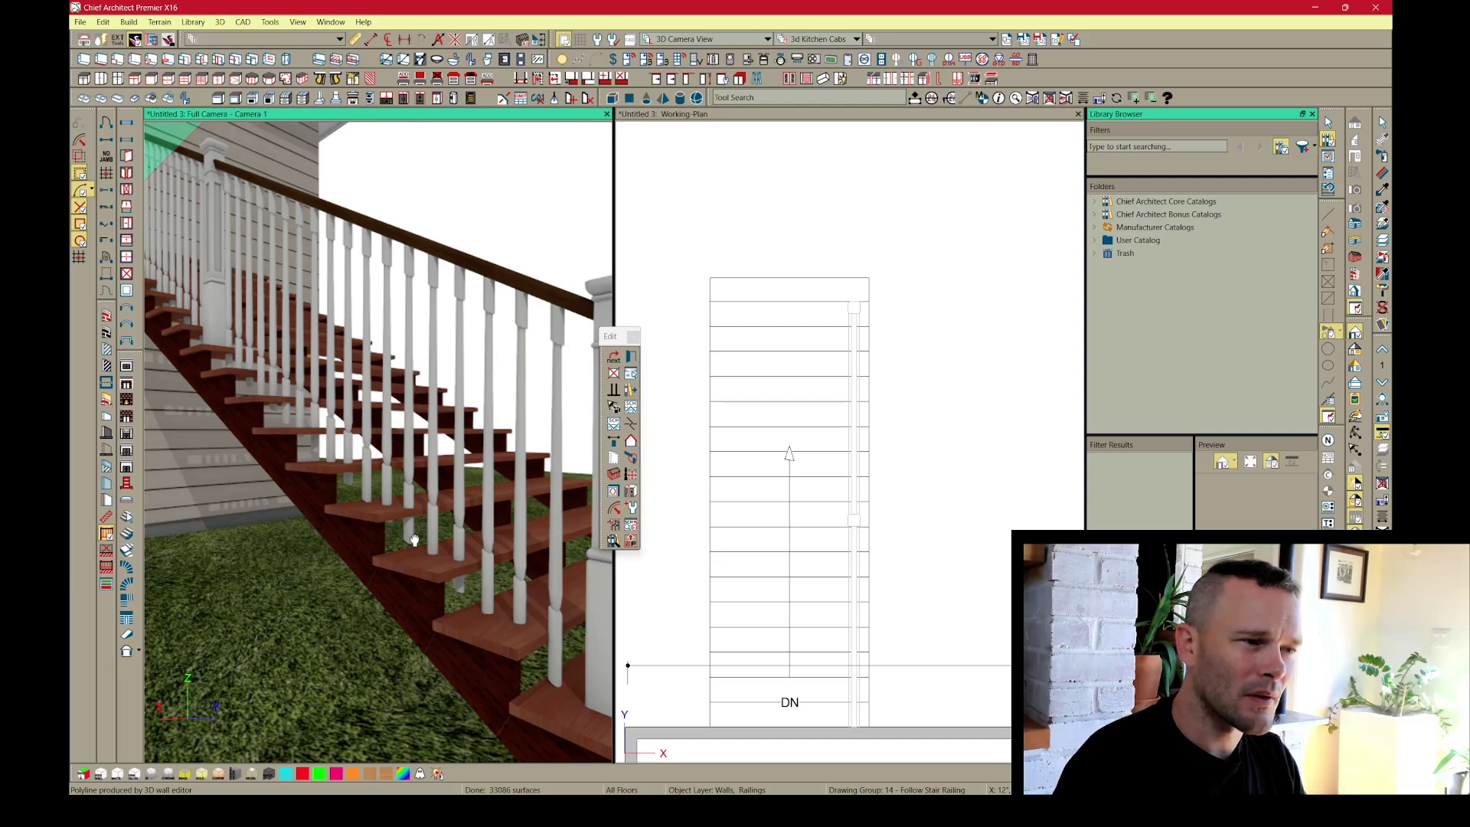
pyautogui.moveTo(414, 541); pyautogui.dragTo(401, 418, button='middle')
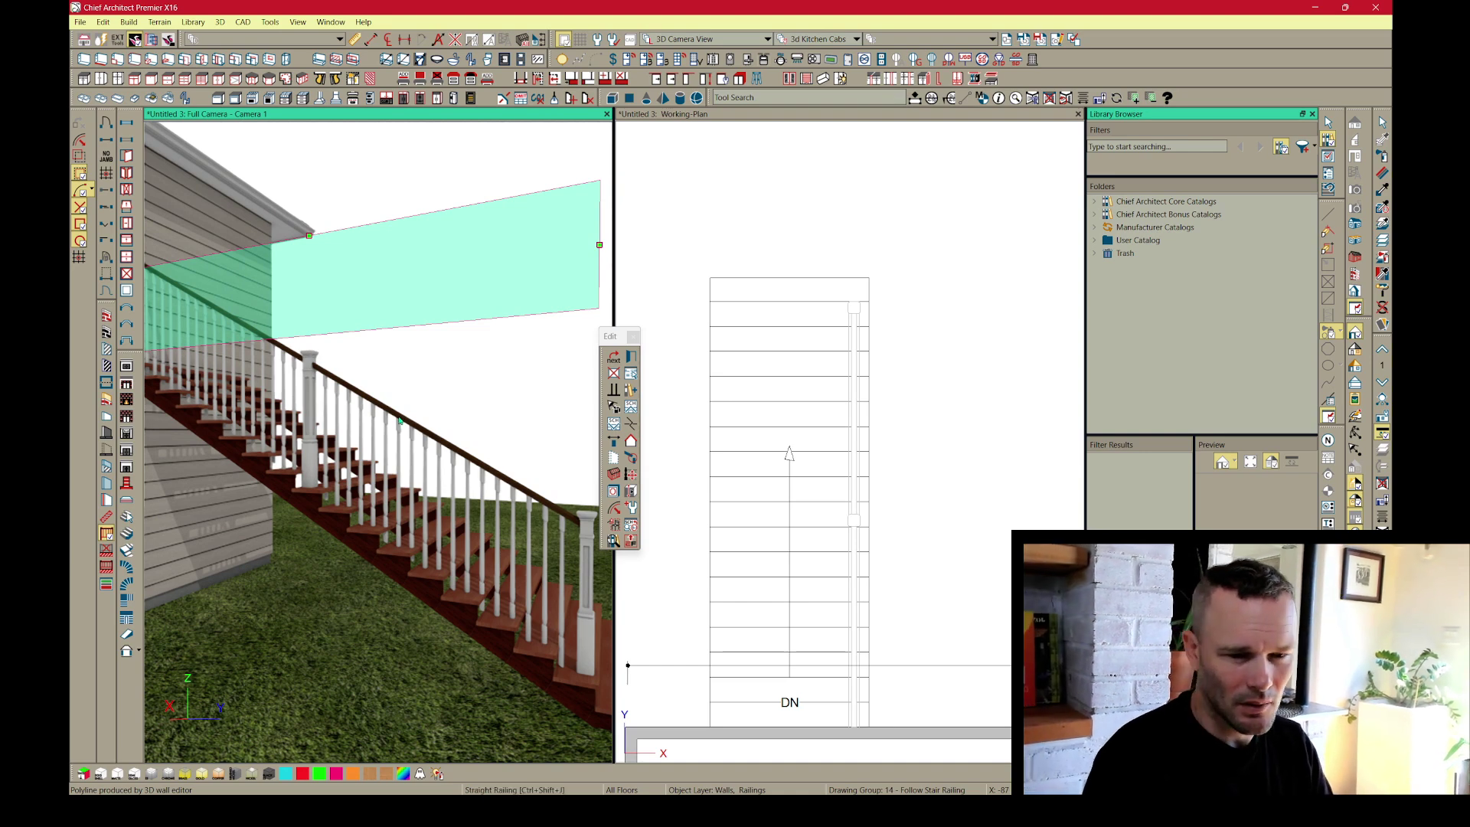
pyautogui.moveTo(460, 485); pyautogui.dragTo(328, 440, button='middle')
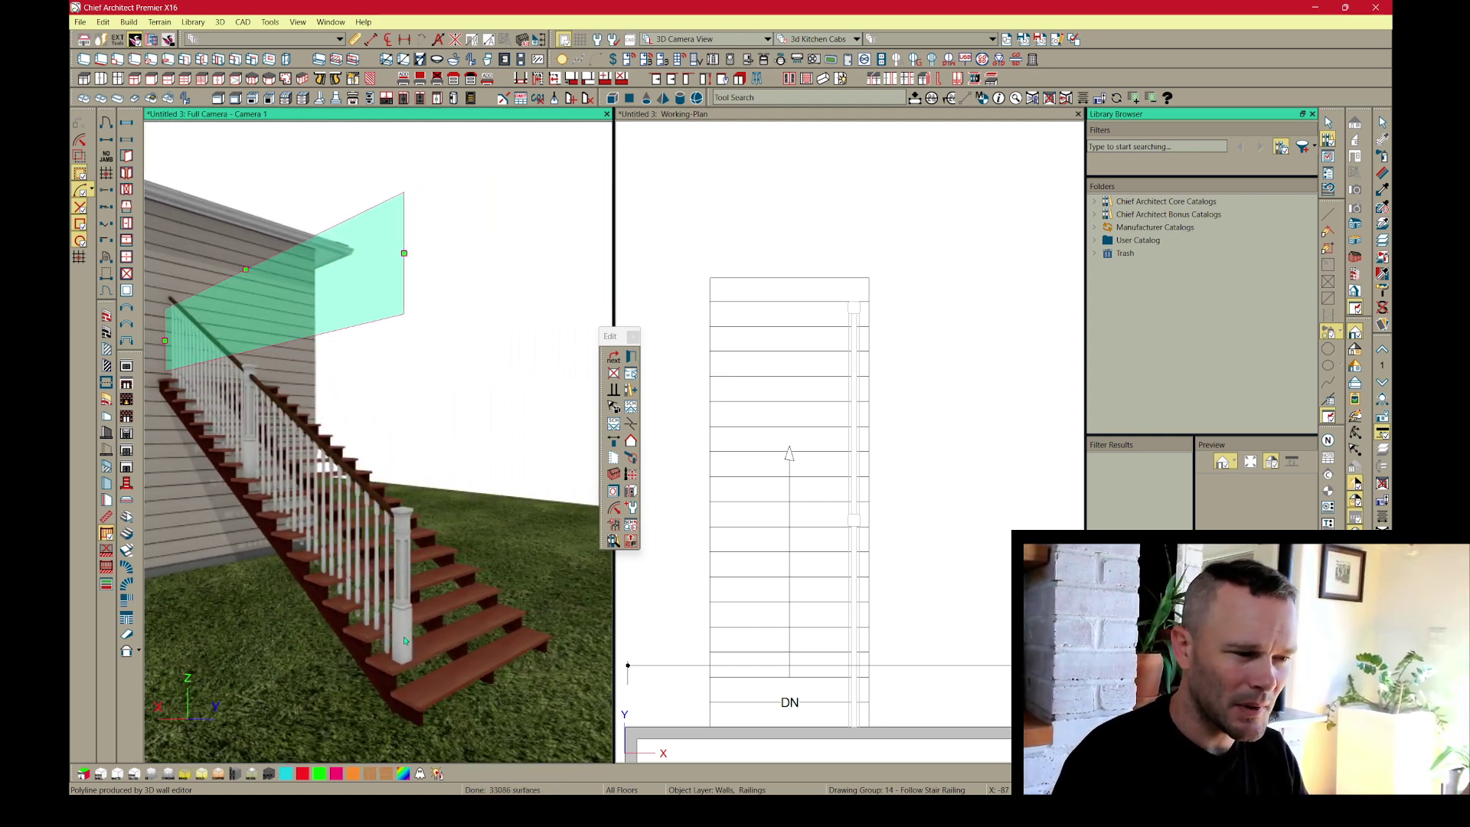
pyautogui.moveTo(395, 565); pyautogui.dragTo(421, 563, button='middle')
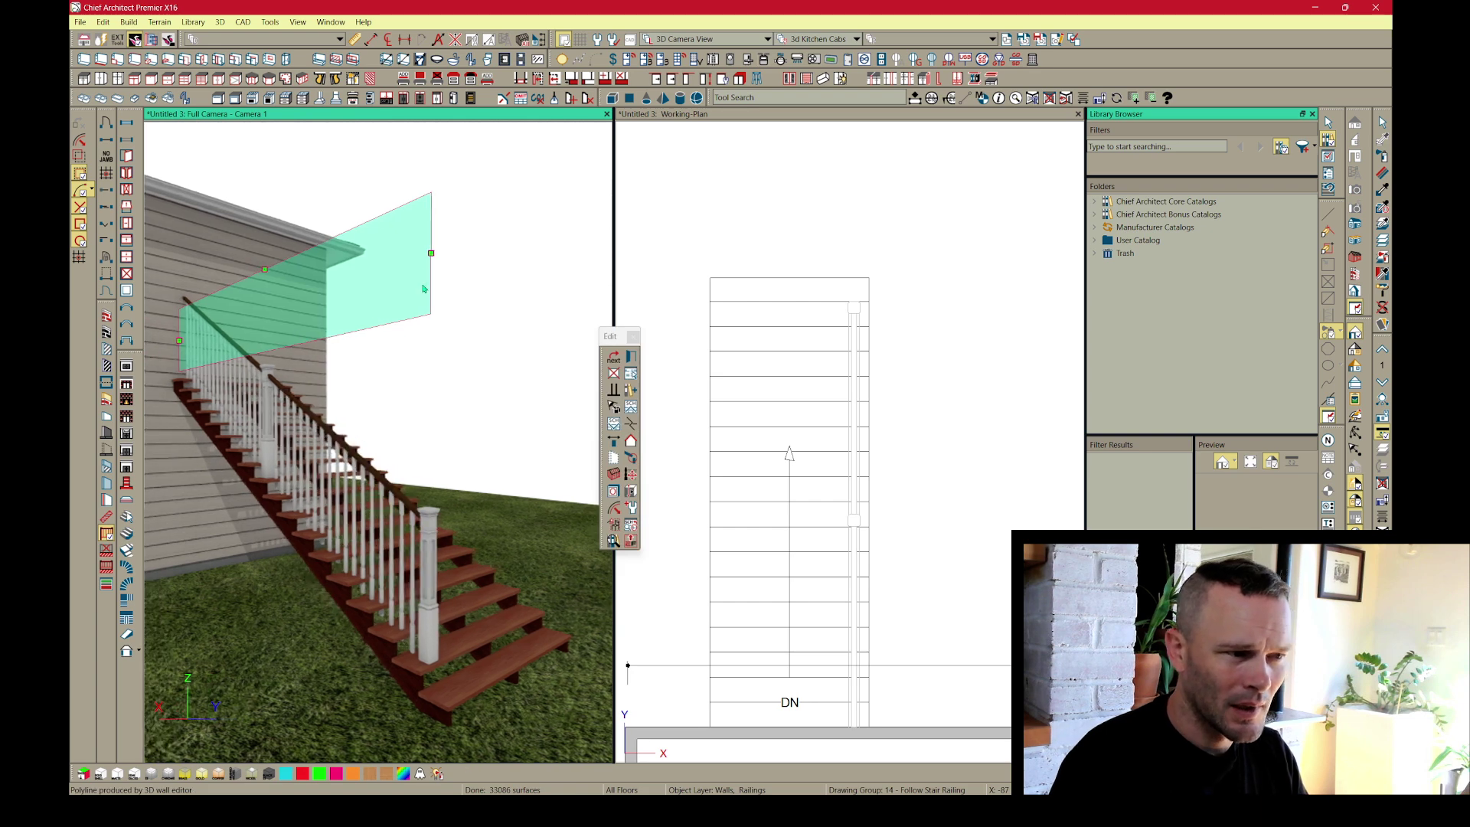
pyautogui.moveTo(427, 255); pyautogui.dragTo(371, 262)
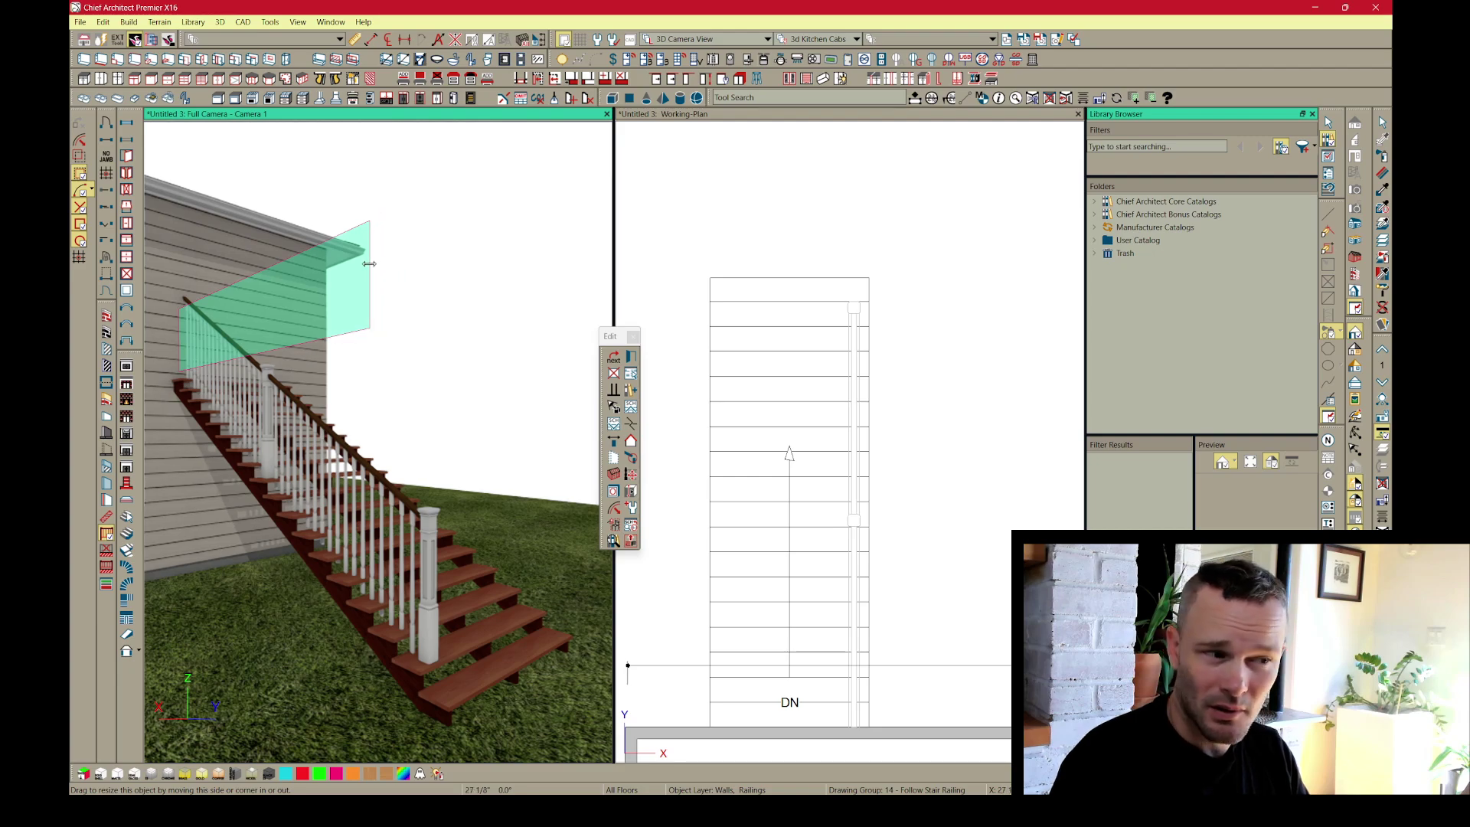
# Set the railing's upper section edge to an exact distance of 2 via Enter Coordinates.
pyautogui.press('Tab')
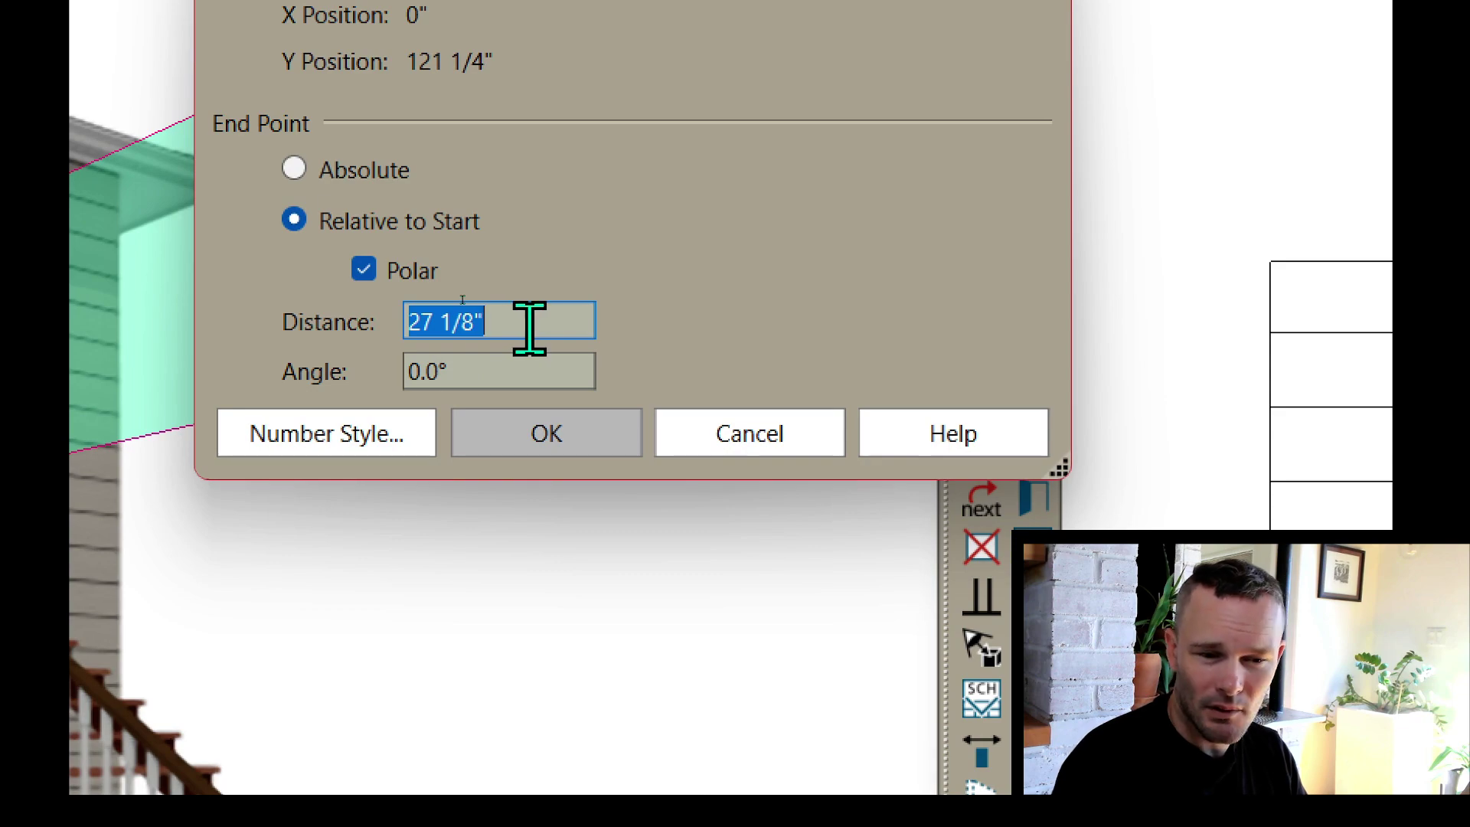
pyautogui.write('2')
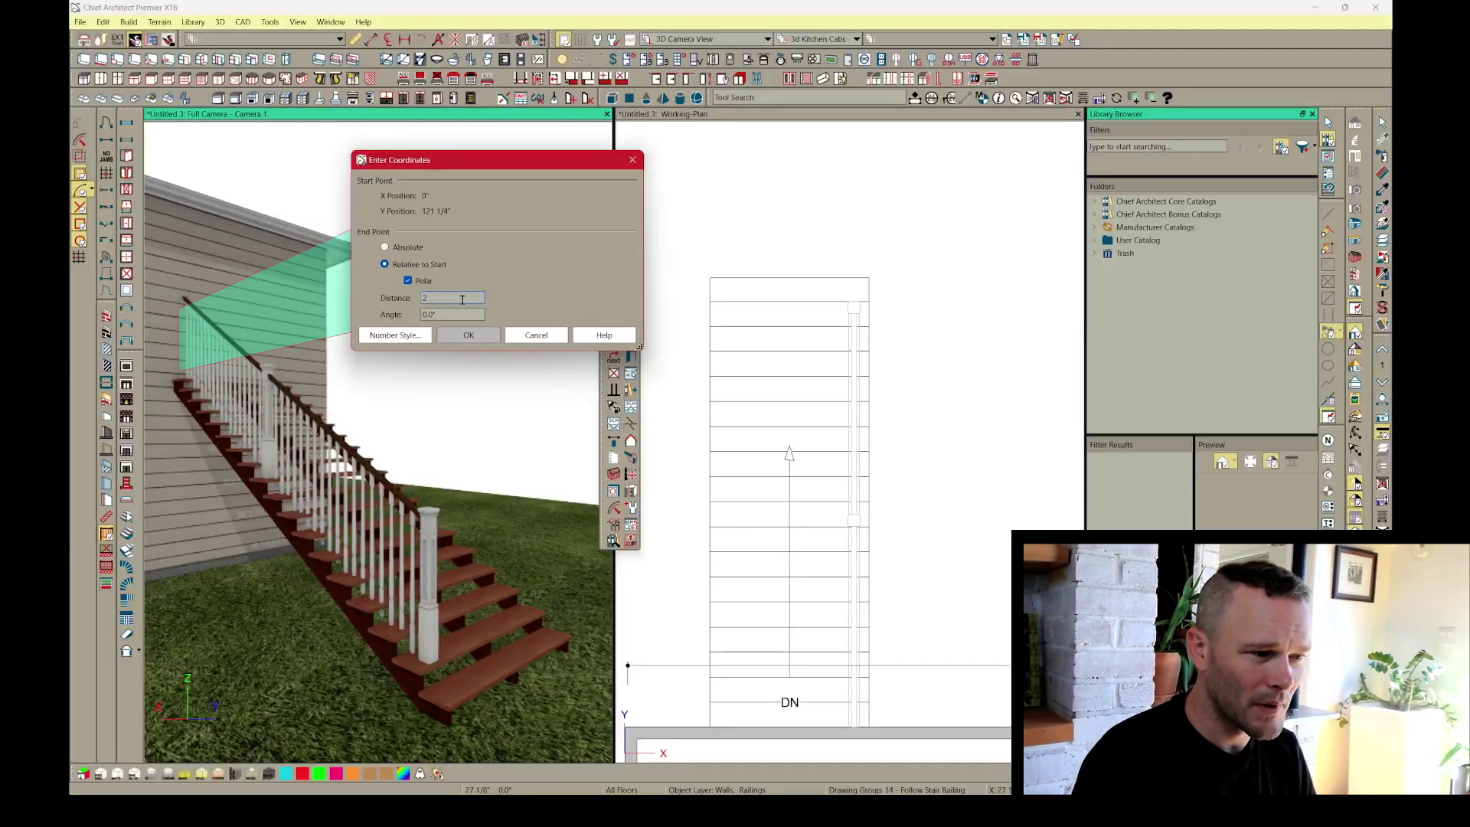
pyautogui.press('Return')
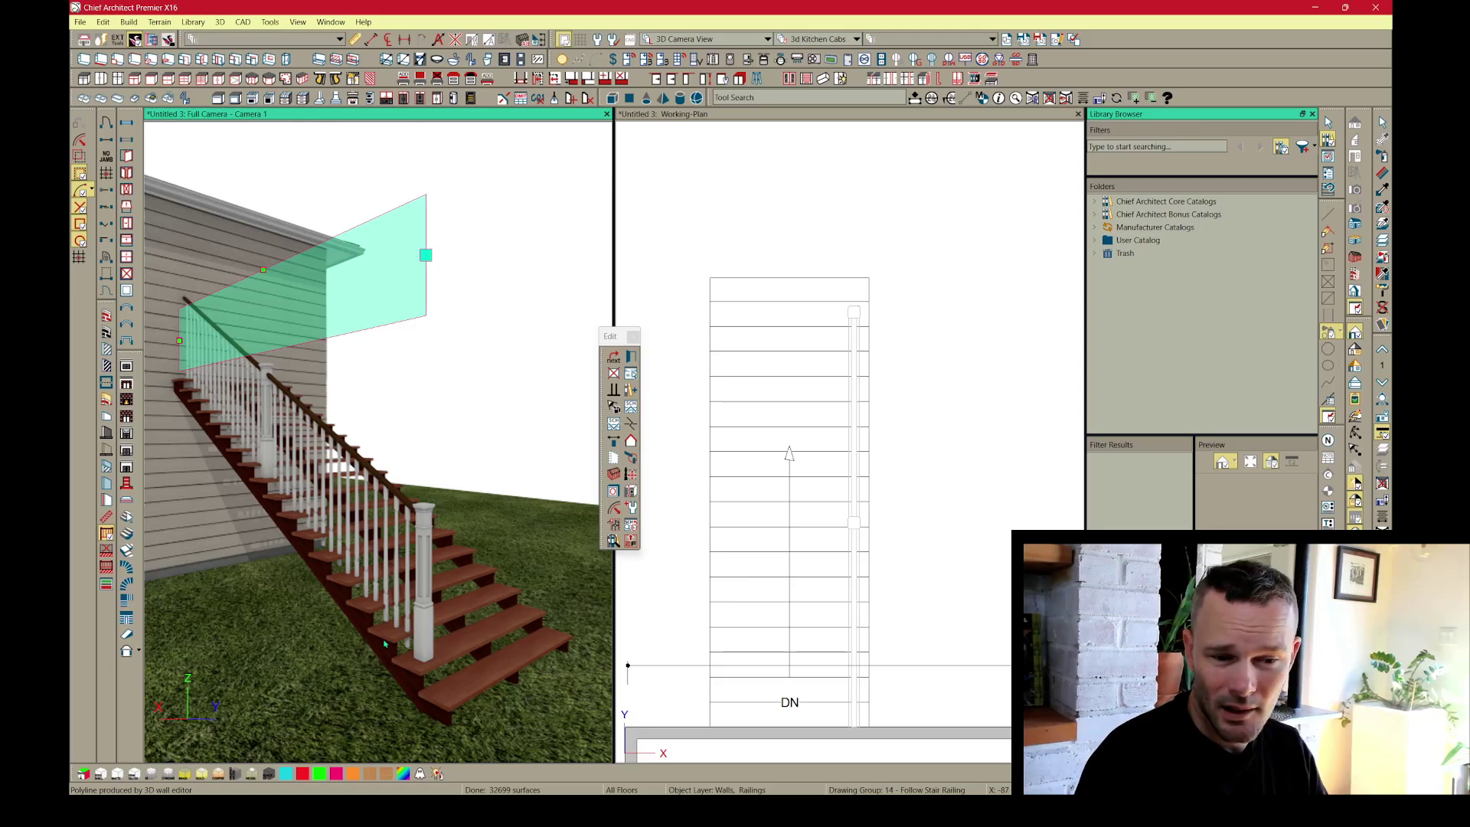